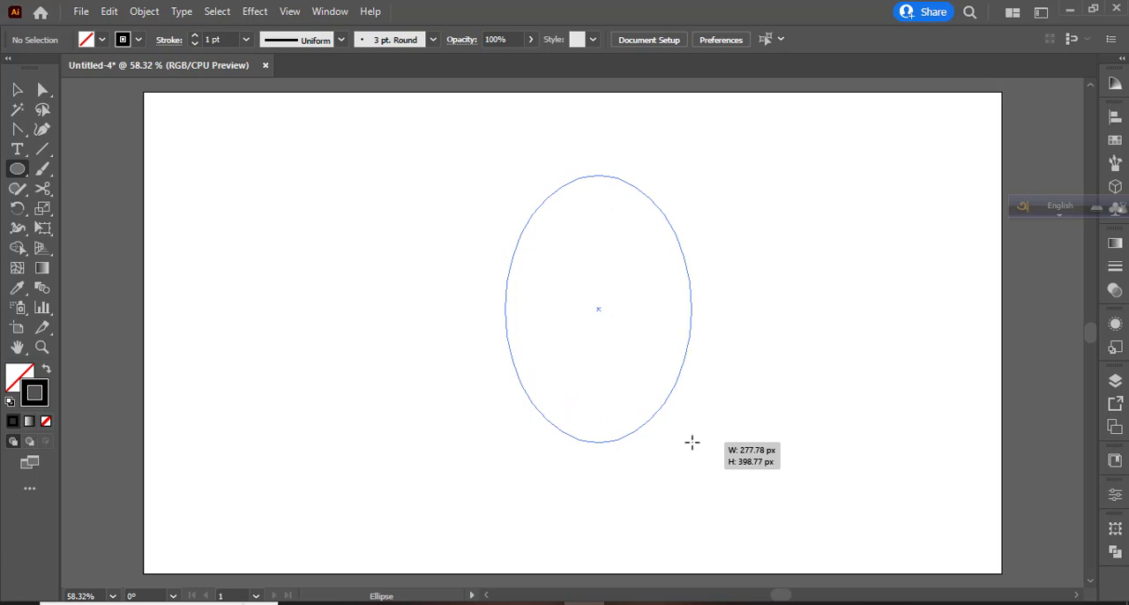
- Draw a tall unfilled ellipse about 285 px wide mid-artboard, show the rulers and place a vertical guide through its centre
drag(691, 442, 695, 463)
key(ctrl+r)
drag(71, 273, 599, 309)
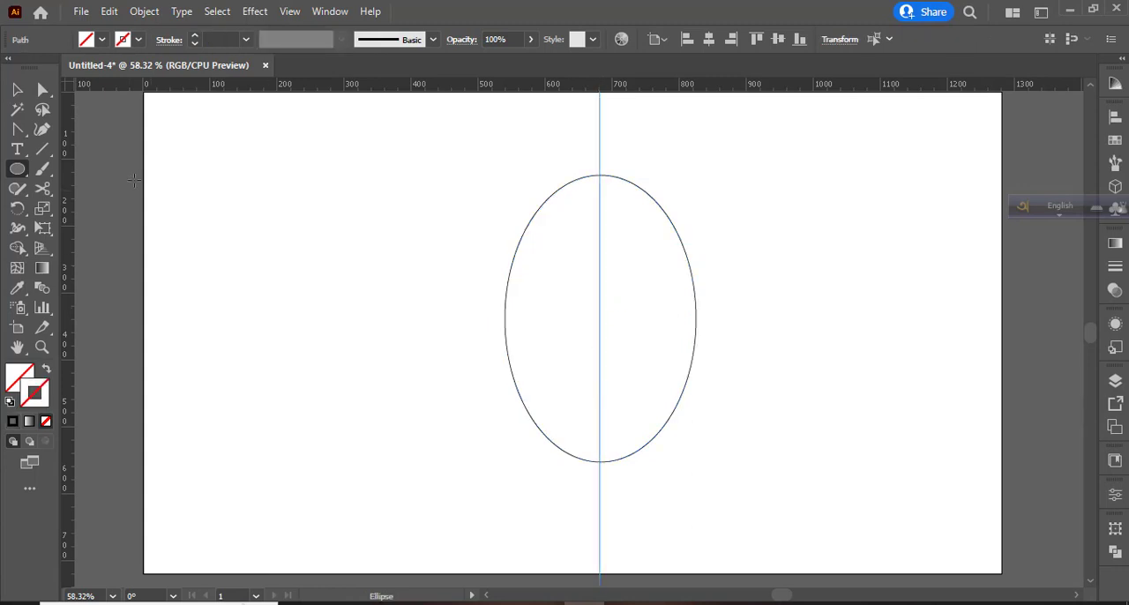
- Cut the ellipse at its left and right anchor points and delete the upper half
click(17, 89)
click(529, 224)
drag(42, 188, 107, 208)
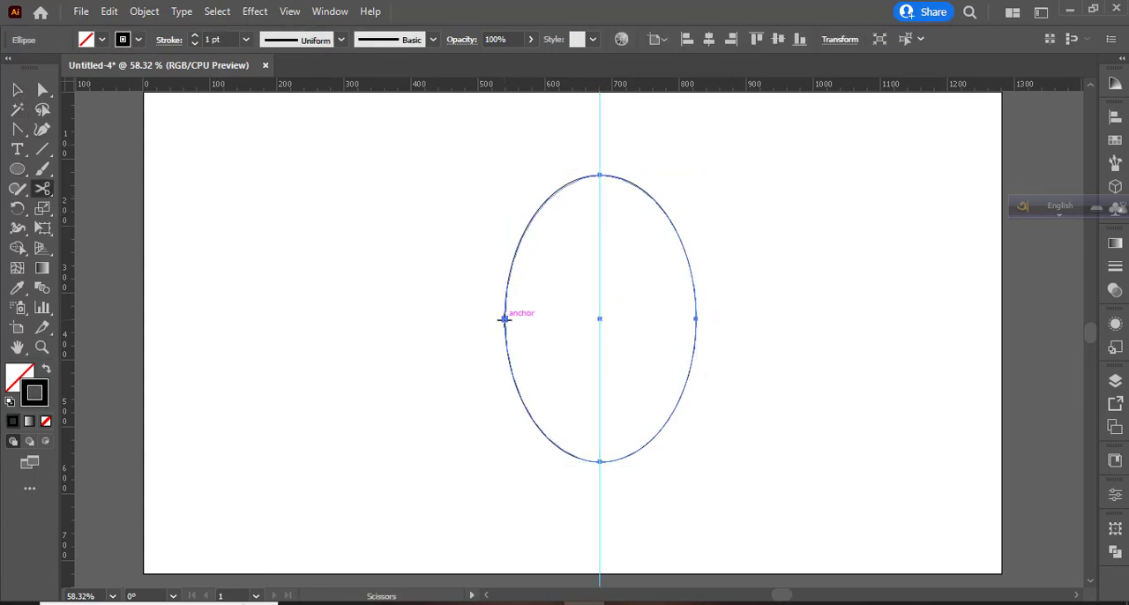
click(504, 319)
click(695, 318)
click(16, 89)
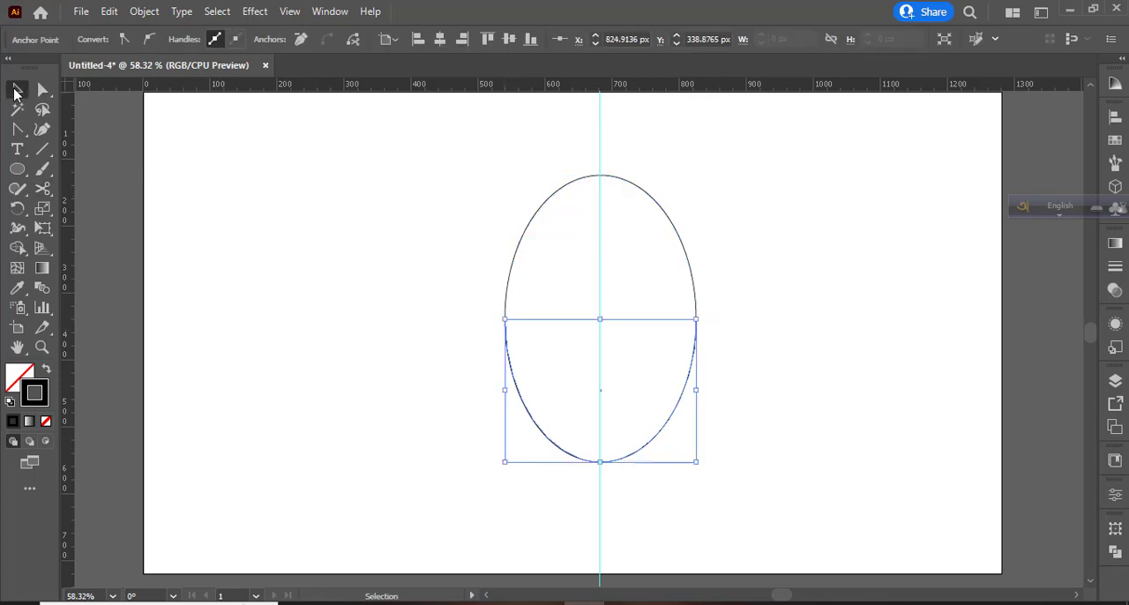
click(609, 192)
click(607, 177)
key(Delete)
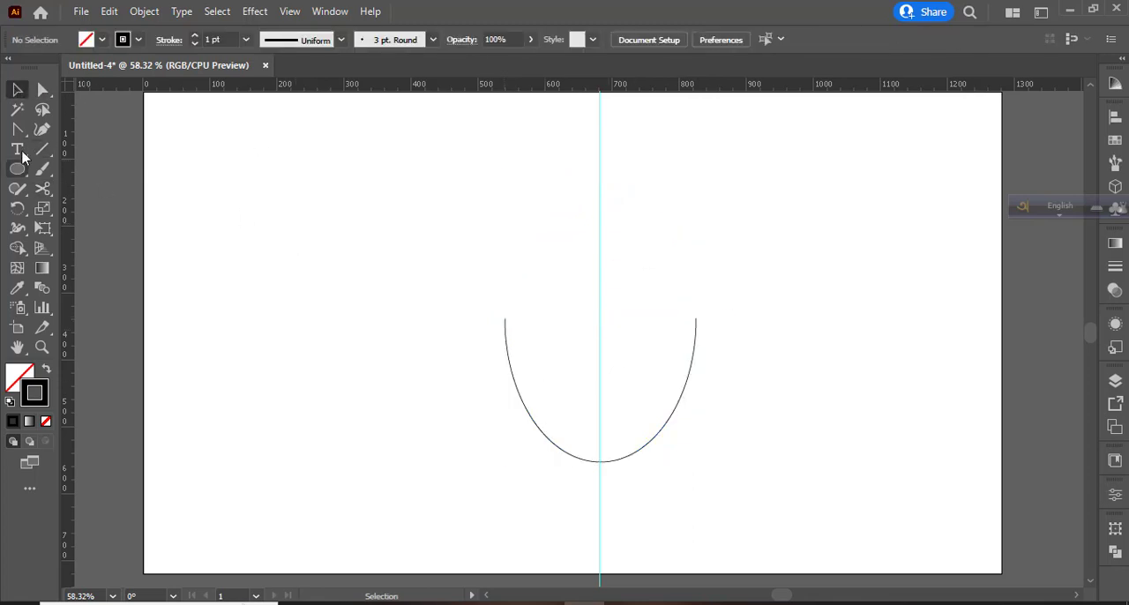
- Close the open half-ellipse with two straight pen segments meeting at a peak on the vertical guide
drag(16, 128, 89, 125)
click(507, 319)
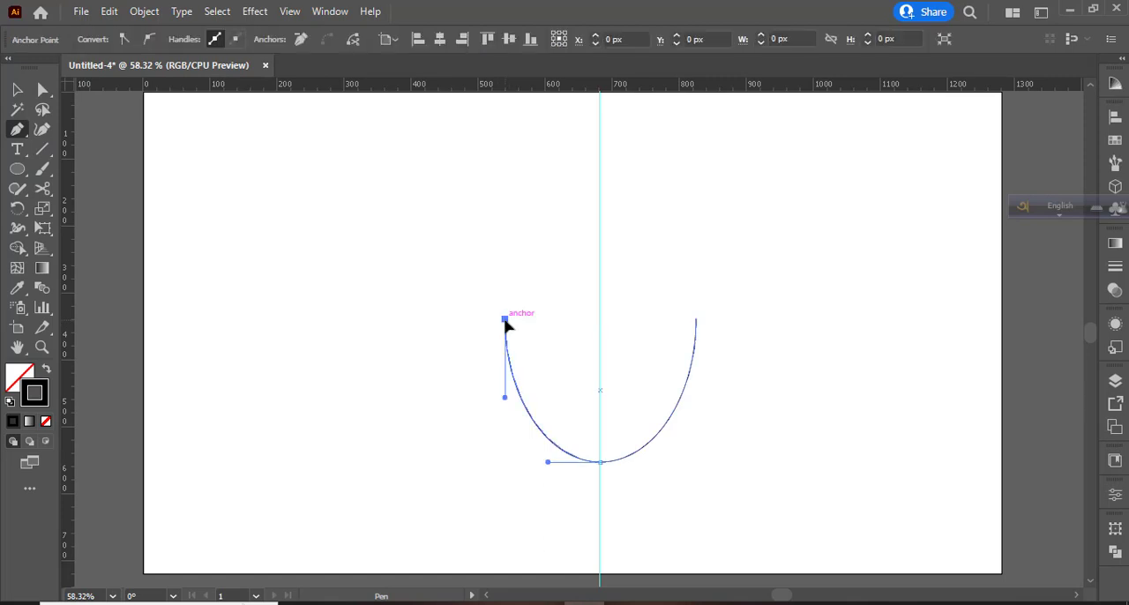
click(599, 282)
click(696, 319)
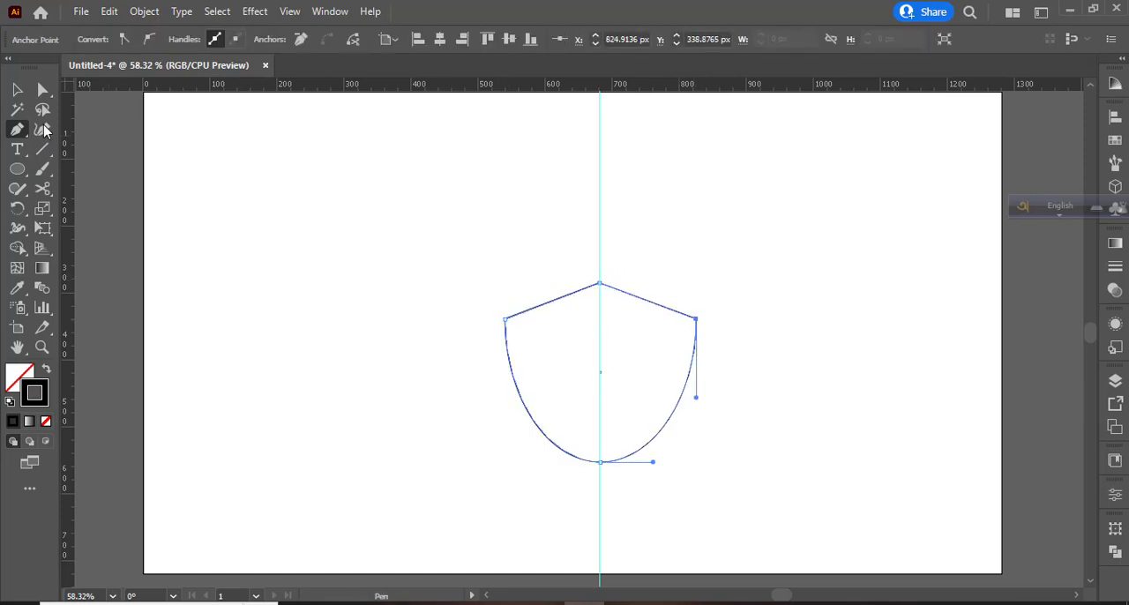
key(v)
click(249, 269)
- Convert the bottom anchor point of the outline to a sharp corner to form a shield tip
click(17, 129)
click(106, 189)
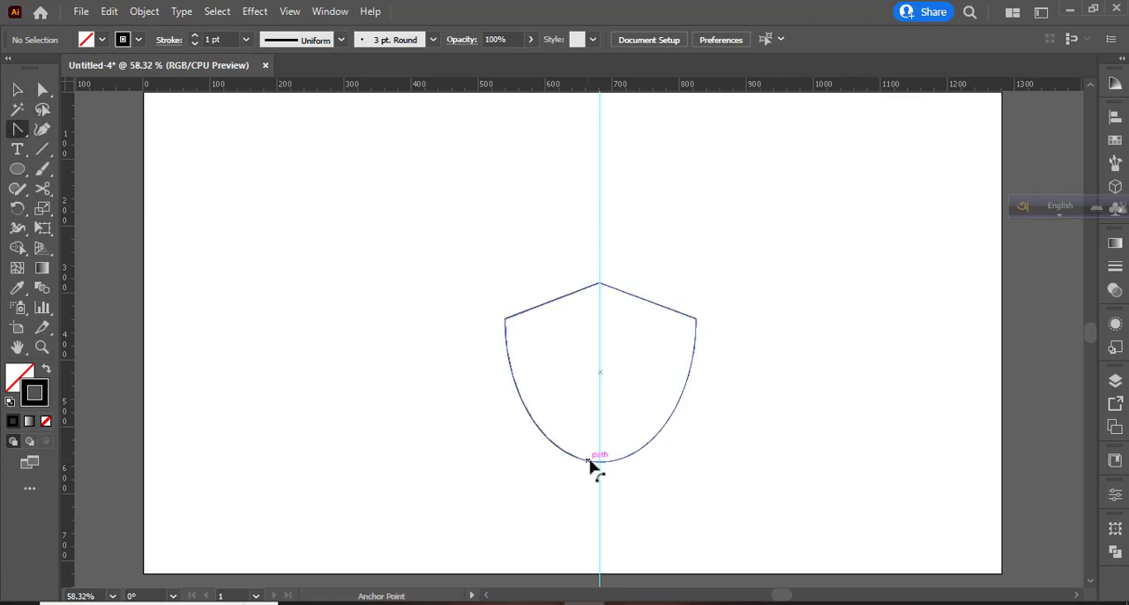
click(598, 461)
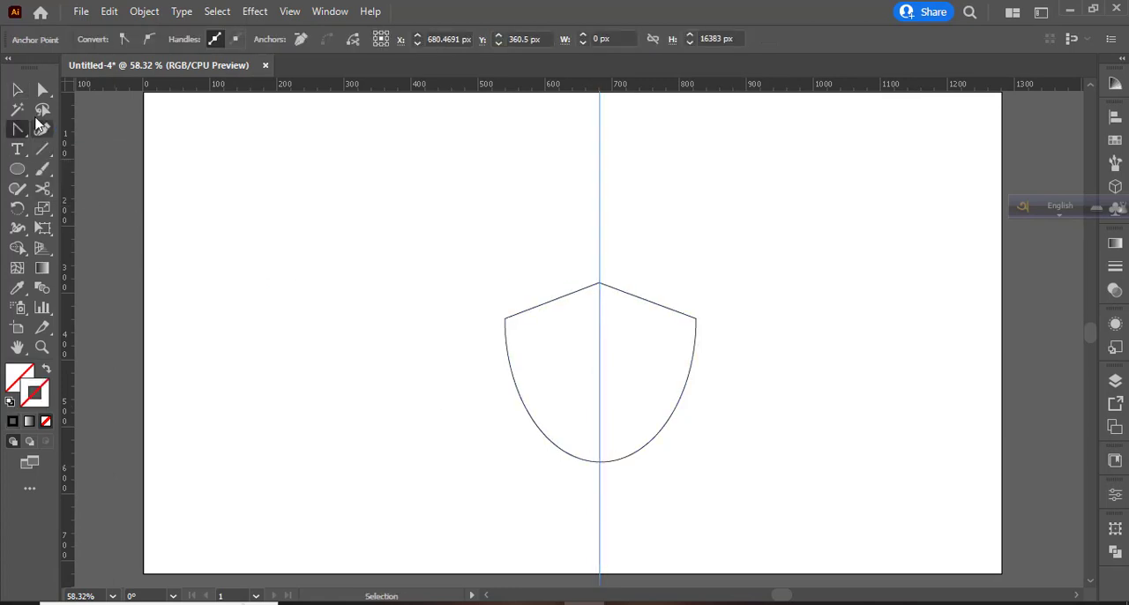
key(v)
click(509, 319)
click(18, 135)
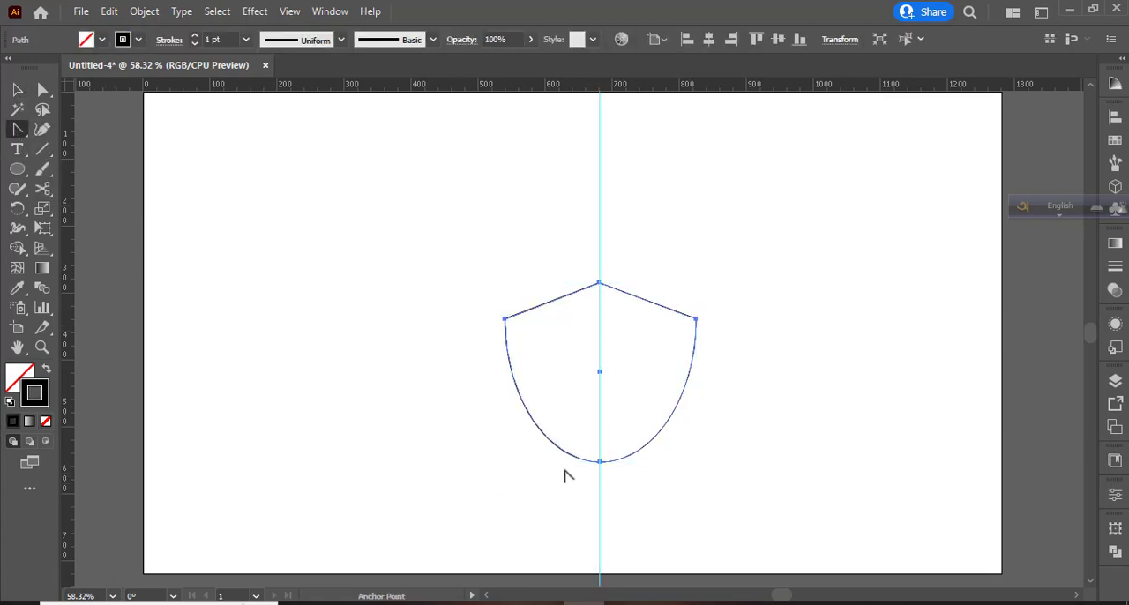
click(600, 460)
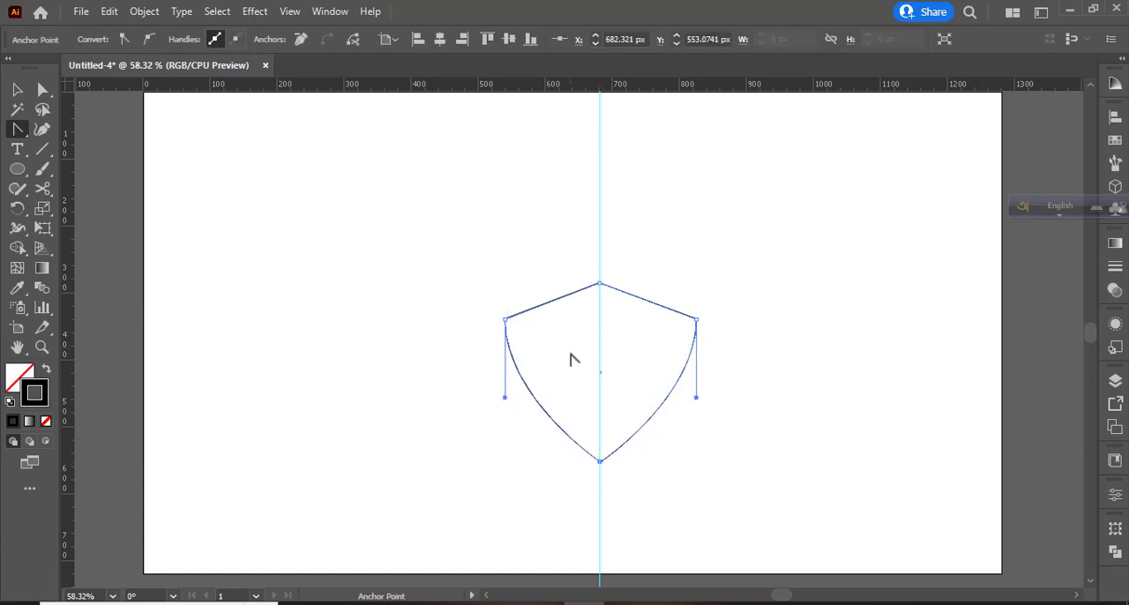
- Bend both straight upper edges of the shield slightly inward and delete the vertical guide
drag(648, 303, 650, 313)
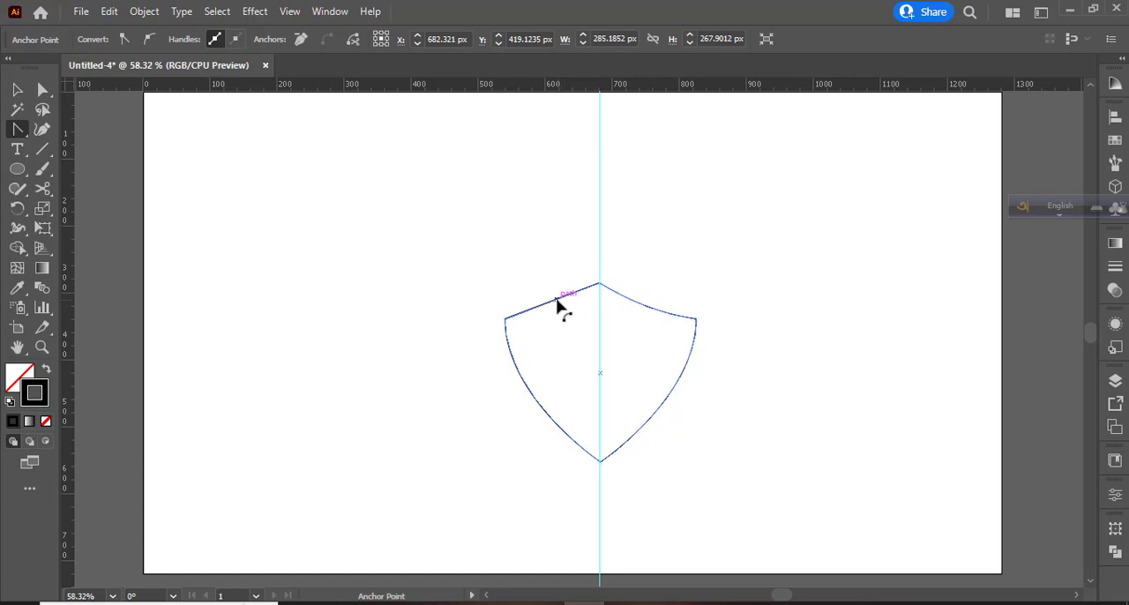
drag(557, 305, 561, 311)
key(v)
click(247, 344)
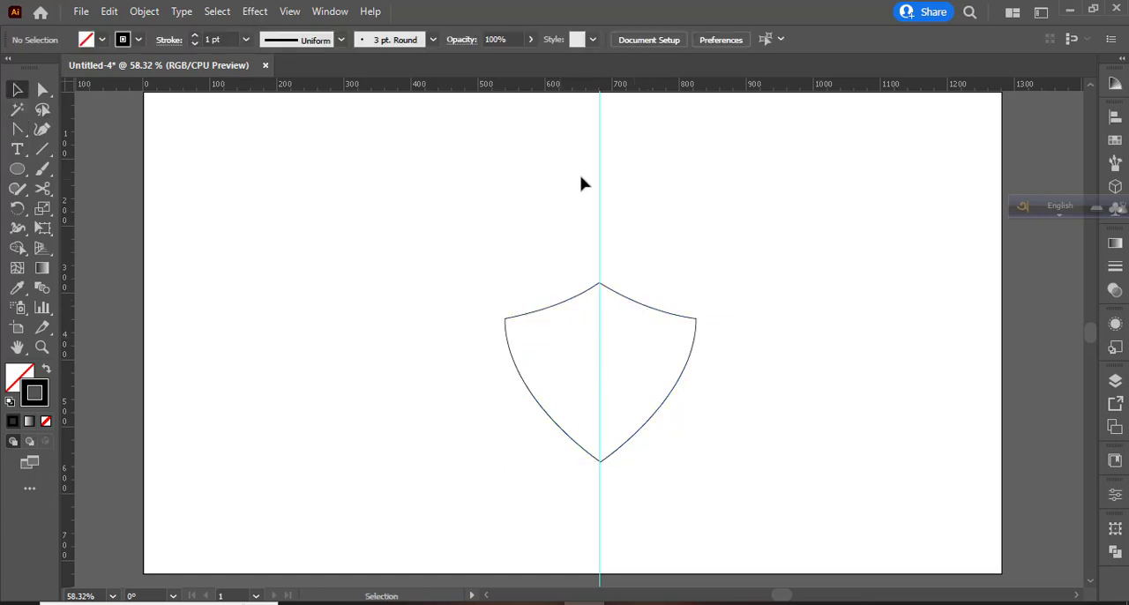
click(600, 194)
key(Delete)
- Copy the shield, paste it in front and enlarge the copy from its centre to form an outer outline
click(668, 399)
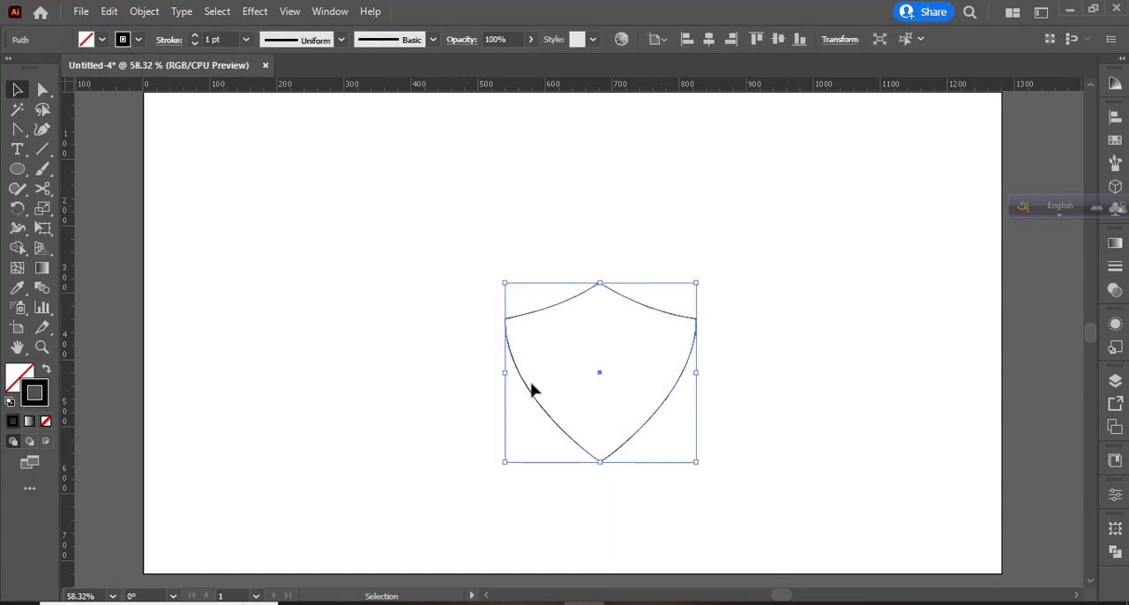
click(112, 17)
click(136, 91)
click(112, 14)
click(174, 126)
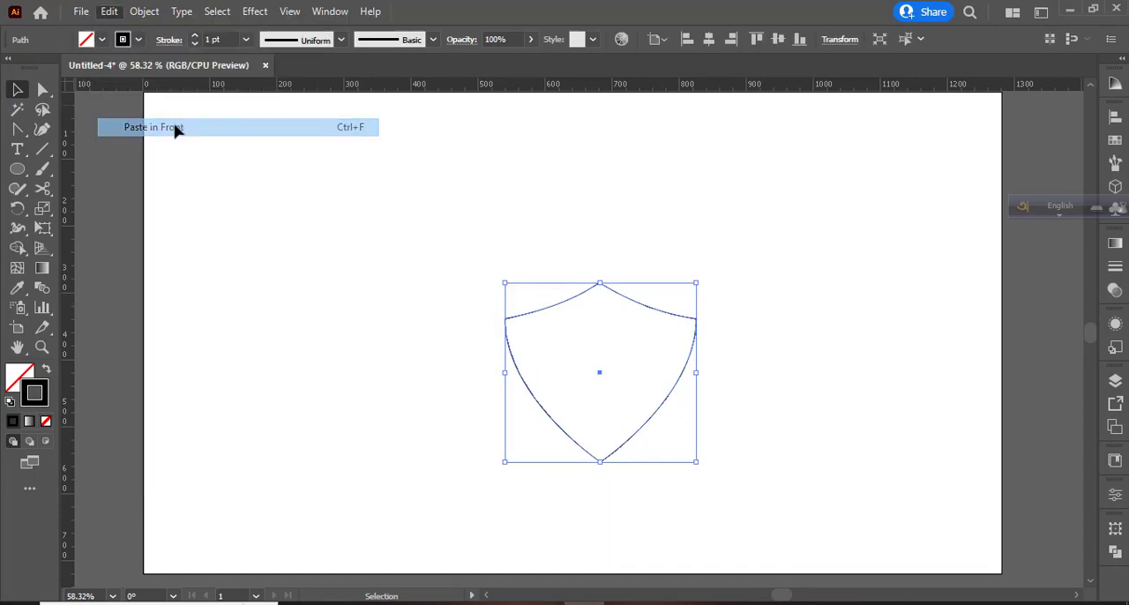
drag(695, 464, 722, 490)
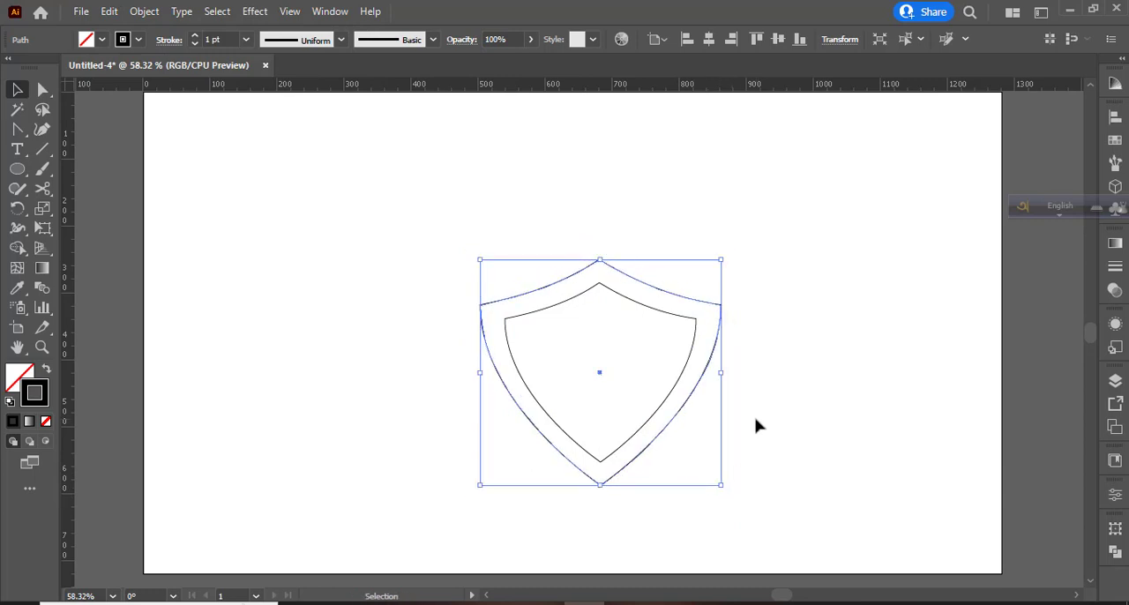
- Set the stroke weight of both the outer and inner shield outlines to 8 pt
click(195, 37)
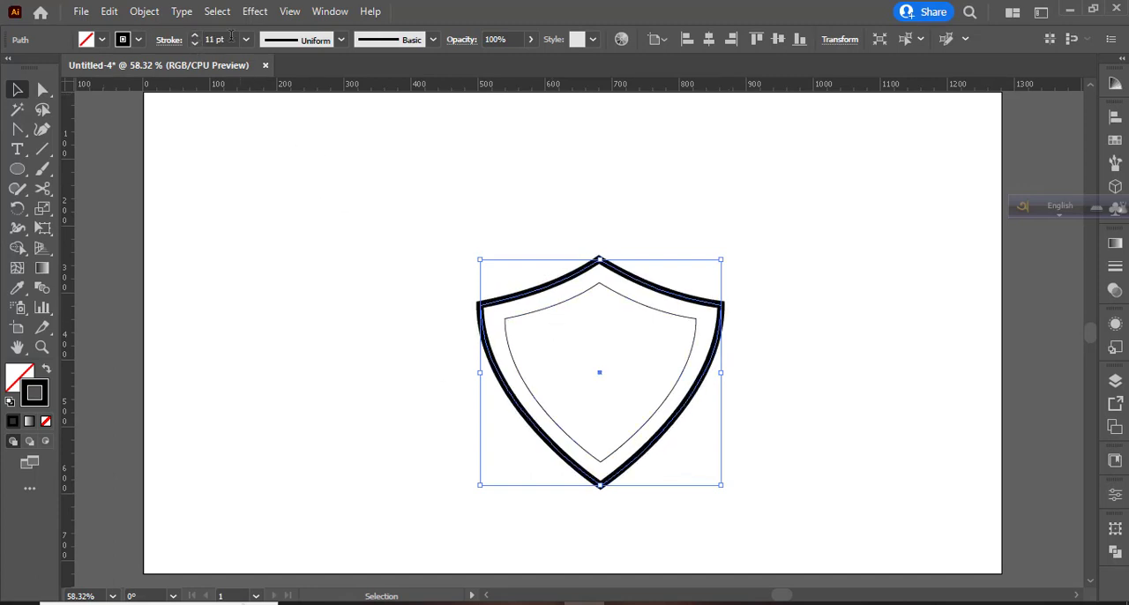
click(539, 329)
click(529, 386)
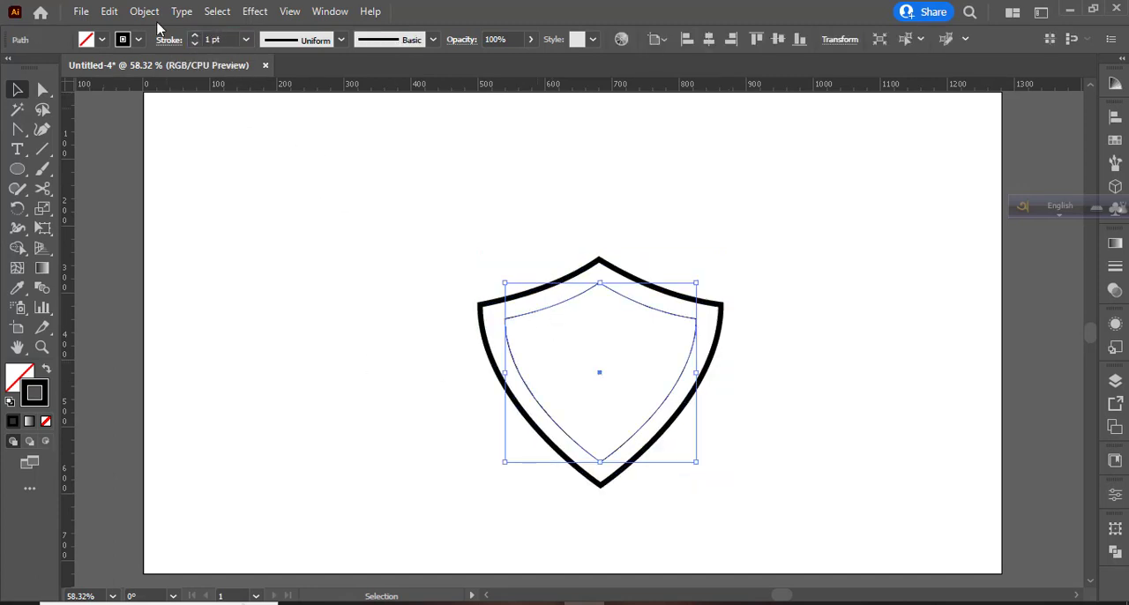
click(194, 37)
click(157, 322)
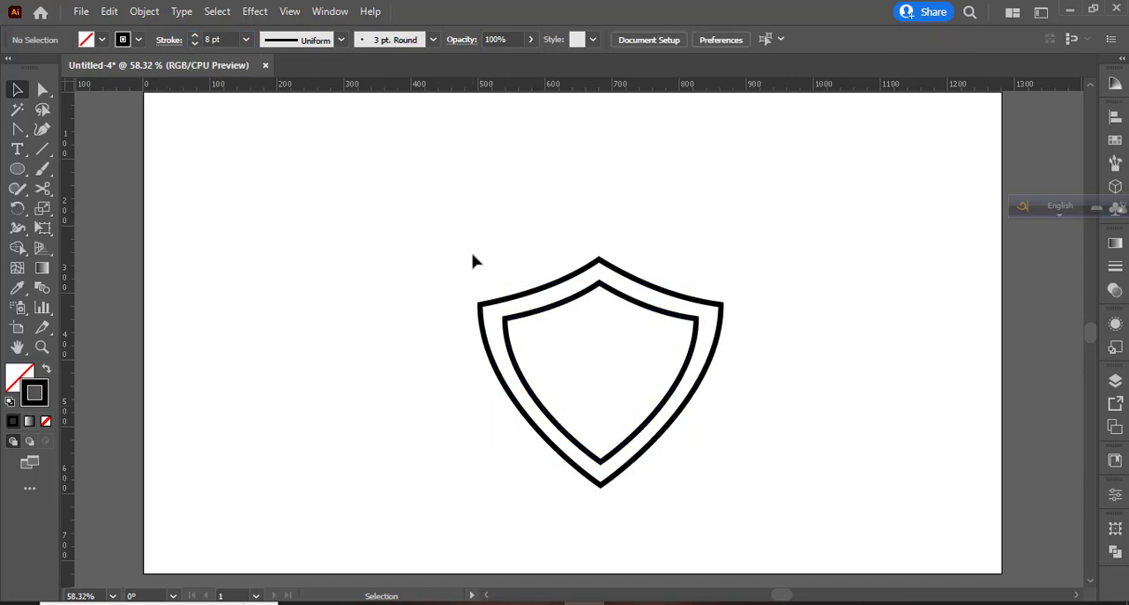
- Change the stroke colour of both shield outlines to light orange
drag(473, 261, 752, 458)
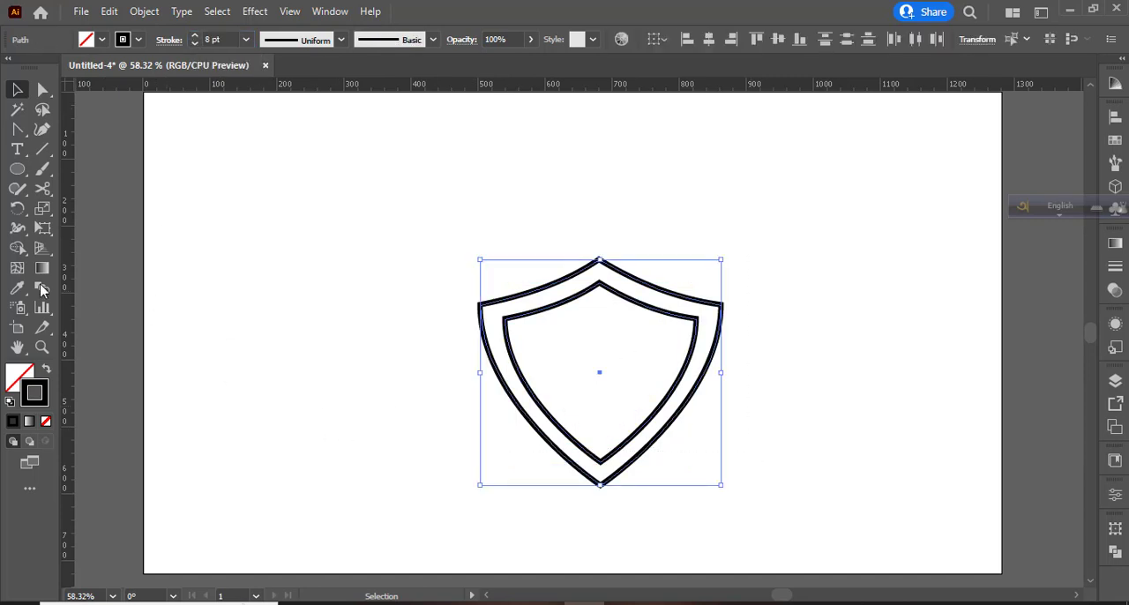
click(138, 40)
click(162, 67)
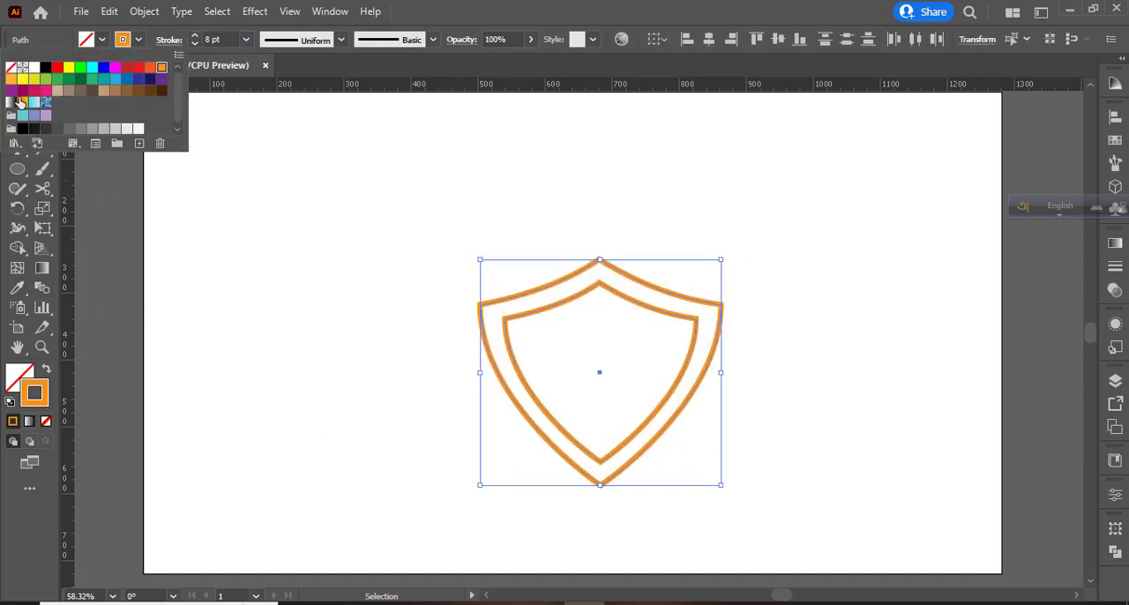
click(20, 102)
click(292, 352)
click(451, 409)
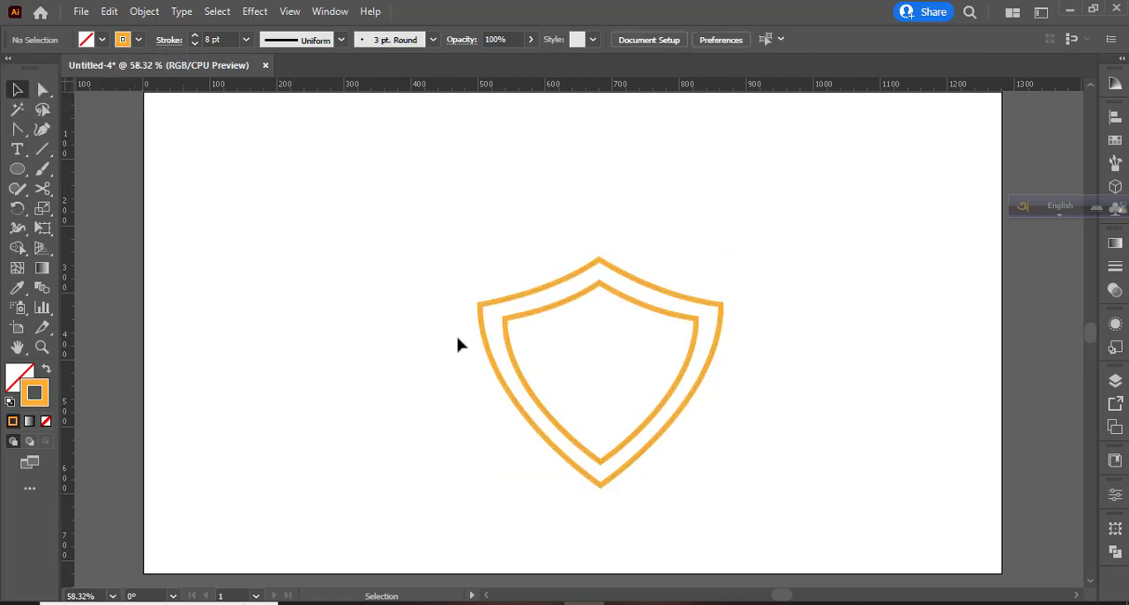
- Fill the band between the two shield outlines with black using the Shape Builder
drag(490, 269, 692, 445)
click(19, 248)
click(46, 369)
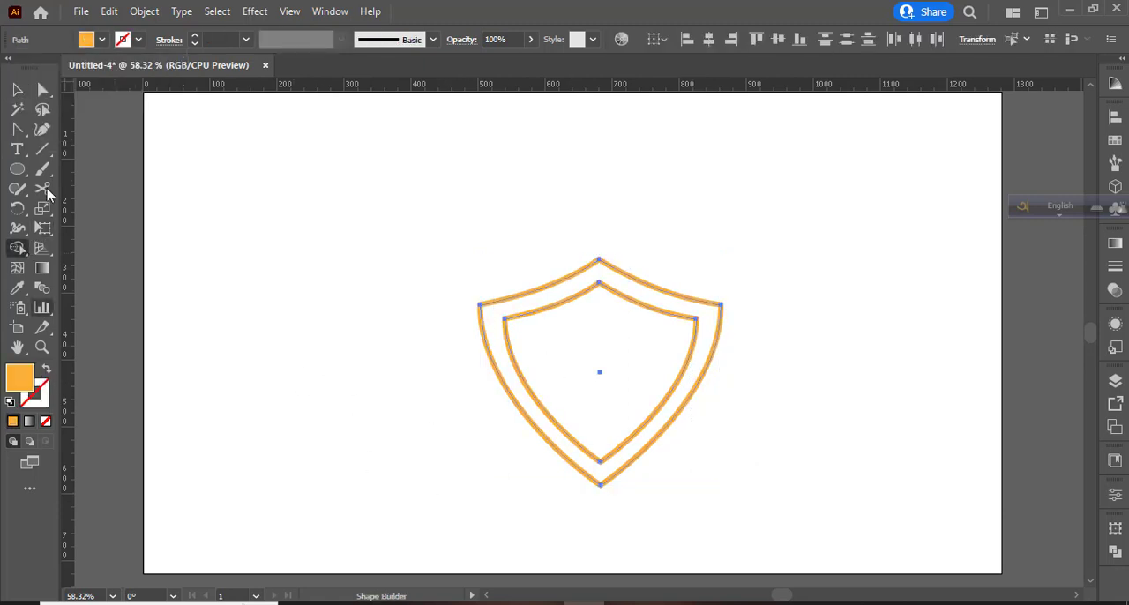
click(101, 40)
click(45, 67)
click(503, 362)
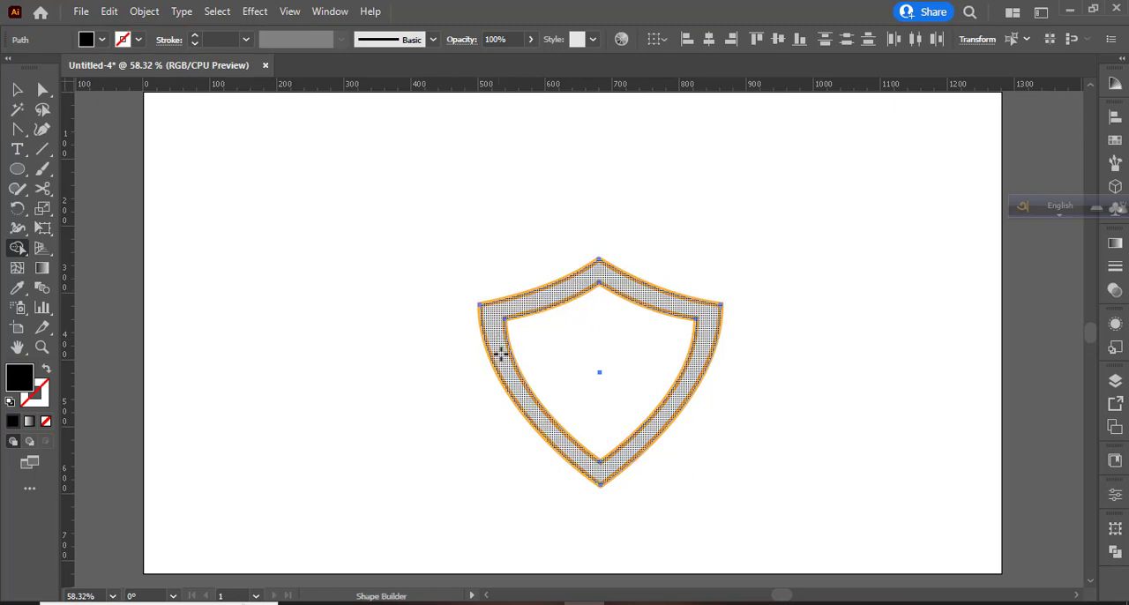
click(504, 357)
click(17, 89)
click(379, 385)
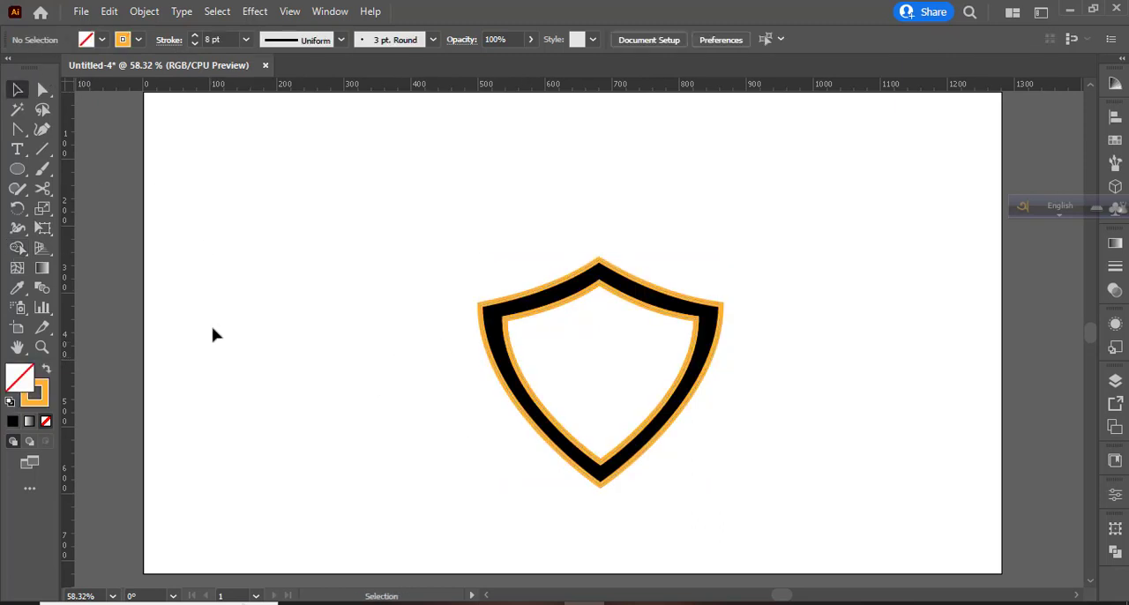
- Draw a long vertical line in the empty area left of the shield and set its stroke to 1 pt
key(backslash)
drag(214, 227, 215, 449)
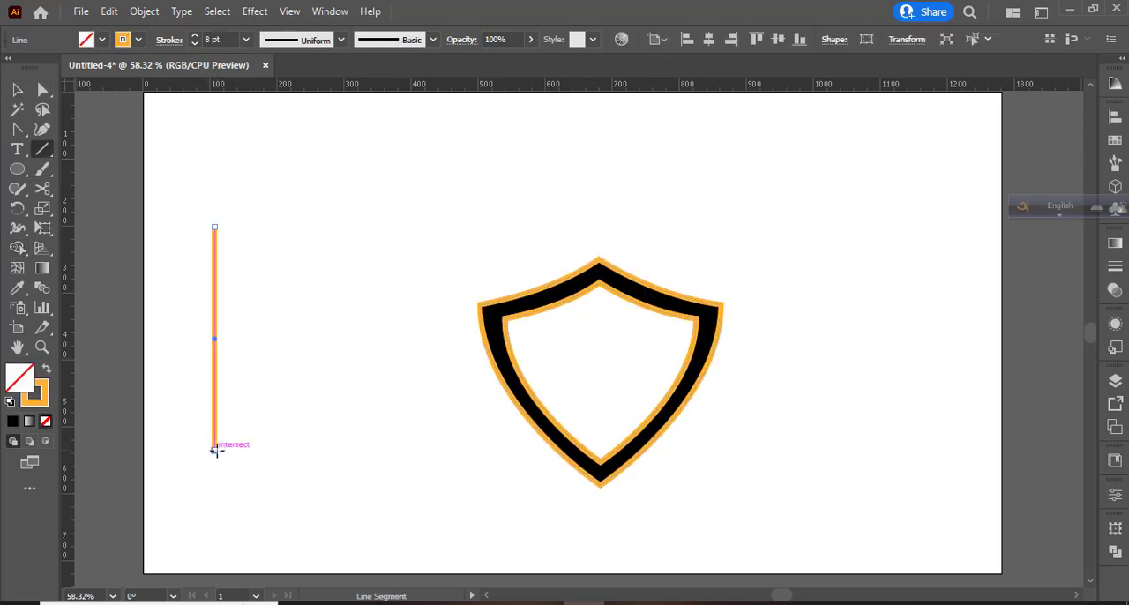
click(225, 40)
text(1)
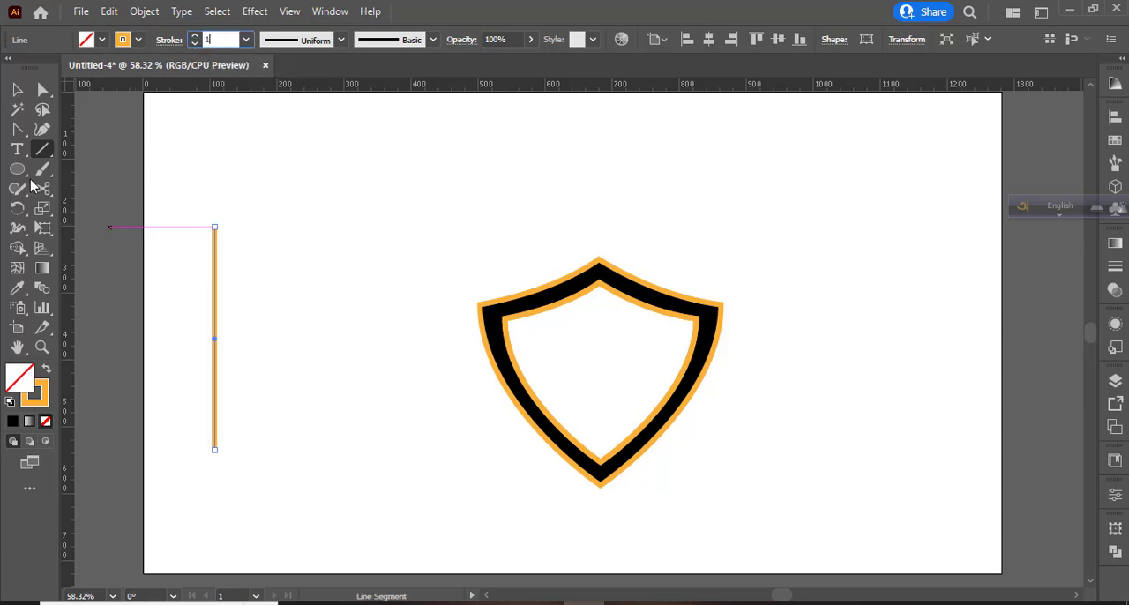
key(Return)
- Duplicate the vertical line at equal spacing to make a row of four closely spaced lines
key(v)
drag(215, 343, 230, 343)
key(ctrl+z)
key(ctrl+d)
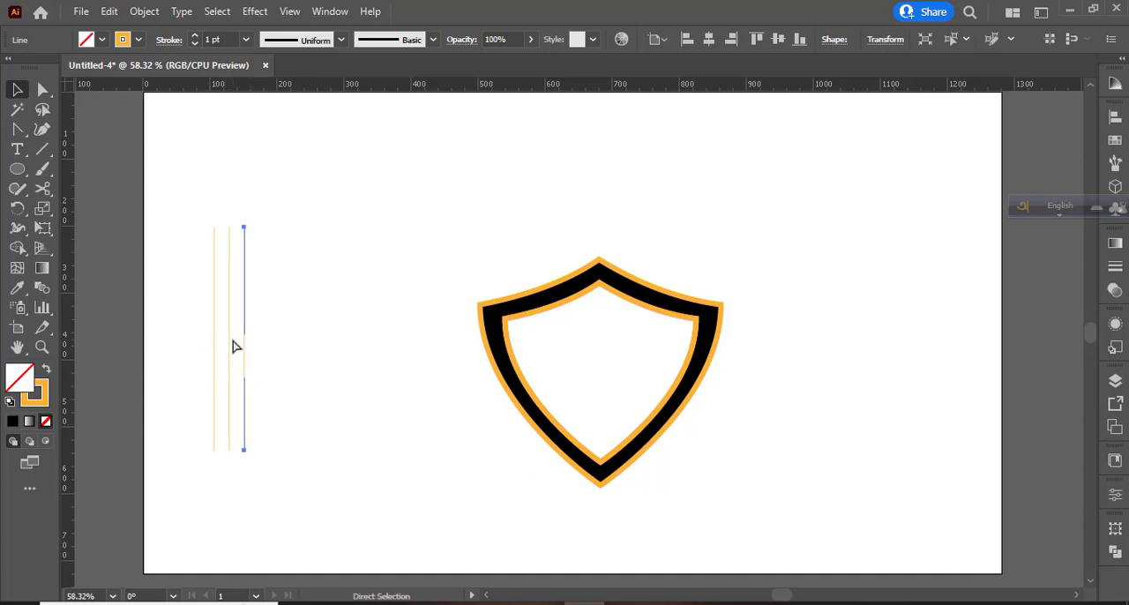
key(ctrl+d)
- Draw two horizontal lines crossing the four vertical lines, one near their upper ends and one near their lower ends
key(\)
drag(202, 236, 324, 237)
drag(202, 425, 291, 438)
key(v)
- Fill the two outer strips between the crossing lines with dark green using the Shape Builder
key(ctrl+a)
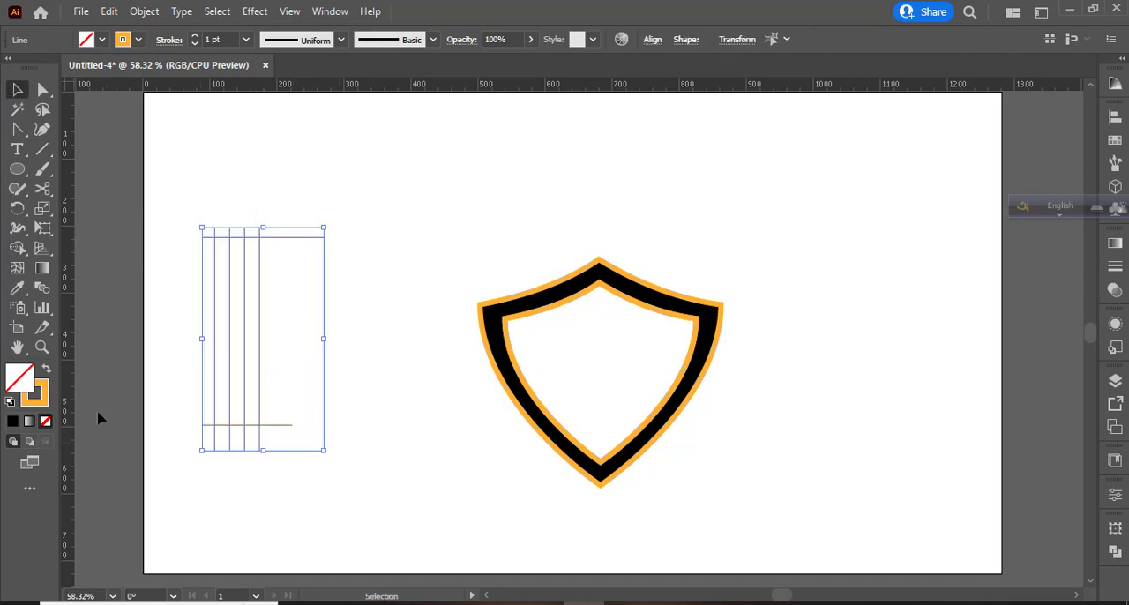
key(shift+m)
click(44, 370)
click(101, 38)
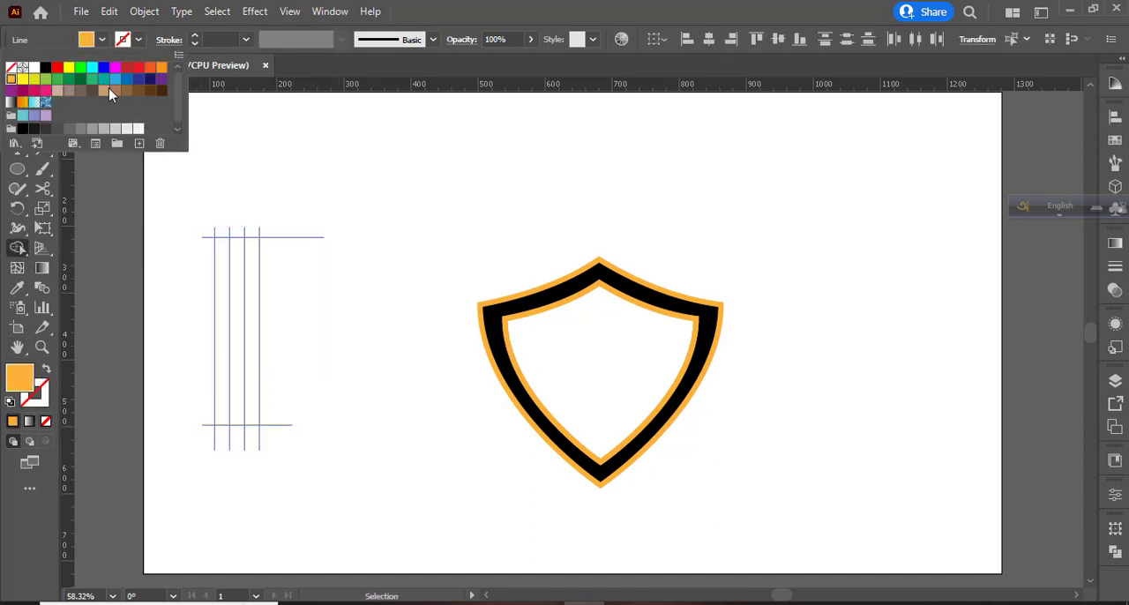
click(81, 78)
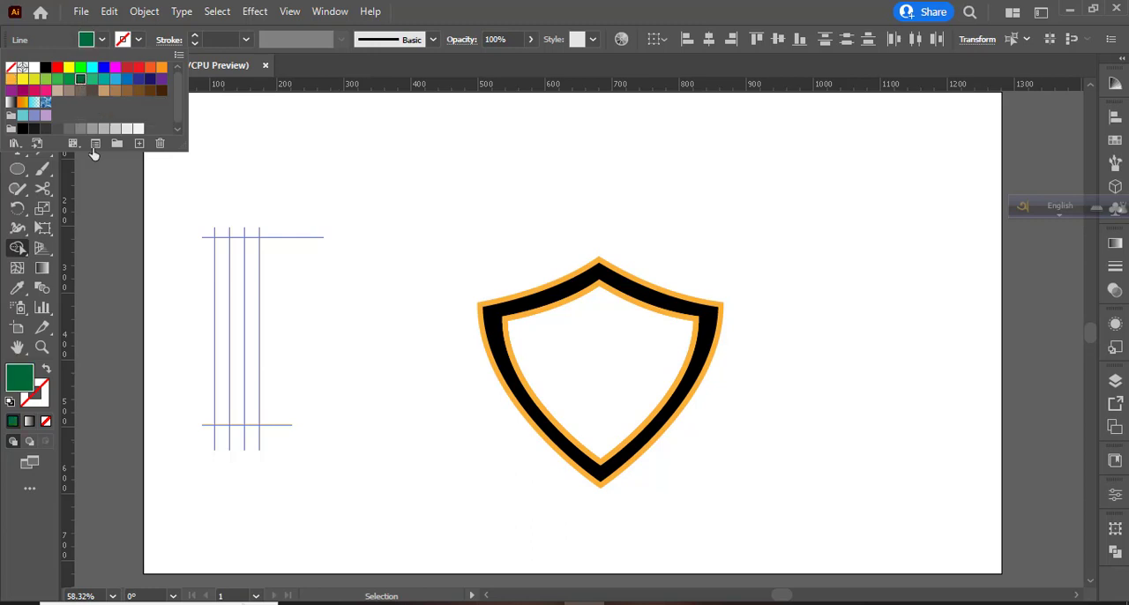
click(221, 255)
click(222, 282)
click(251, 264)
- Fill the middle strip between the green stripes with red
click(102, 38)
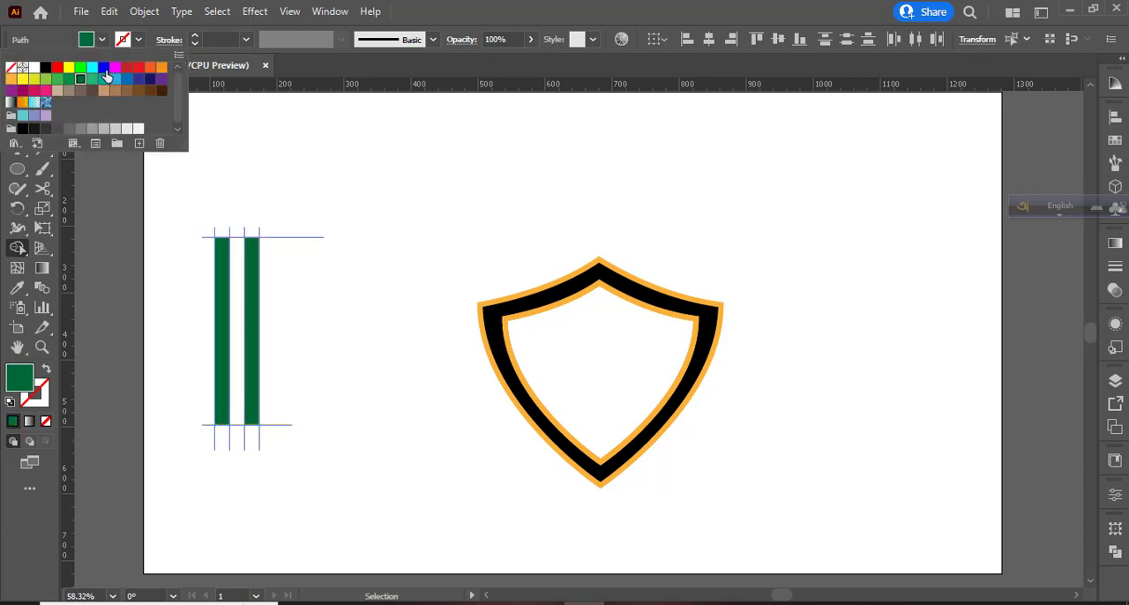
click(138, 71)
click(235, 255)
click(234, 280)
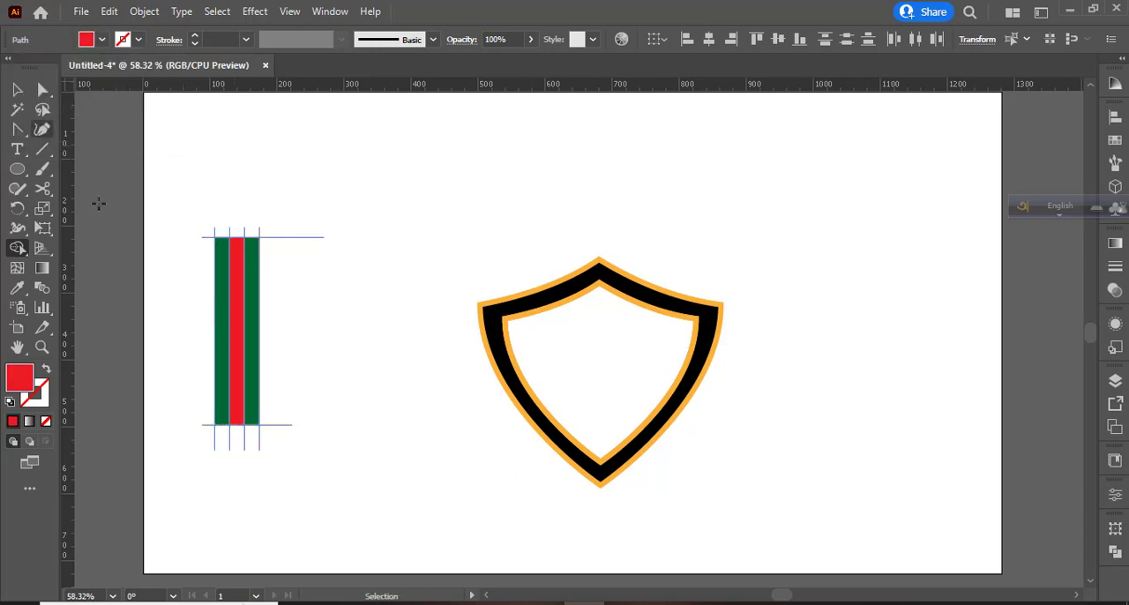
- Trim the line ends extending beyond the green and red stripes and select the striped bar
drag(284, 277, 285, 281)
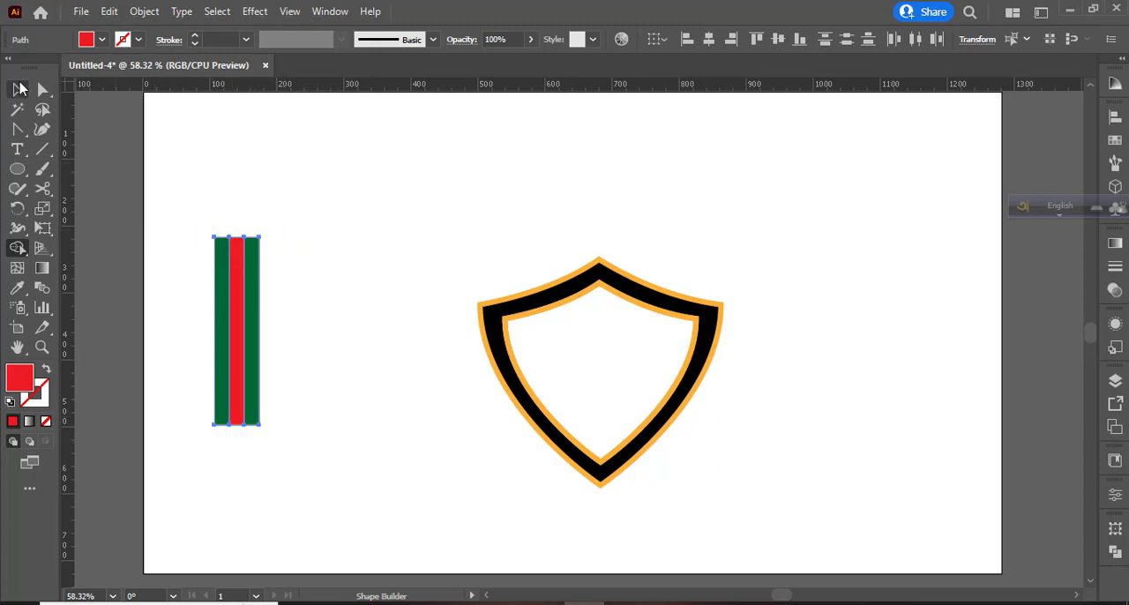
click(18, 89)
click(221, 348)
click(306, 410)
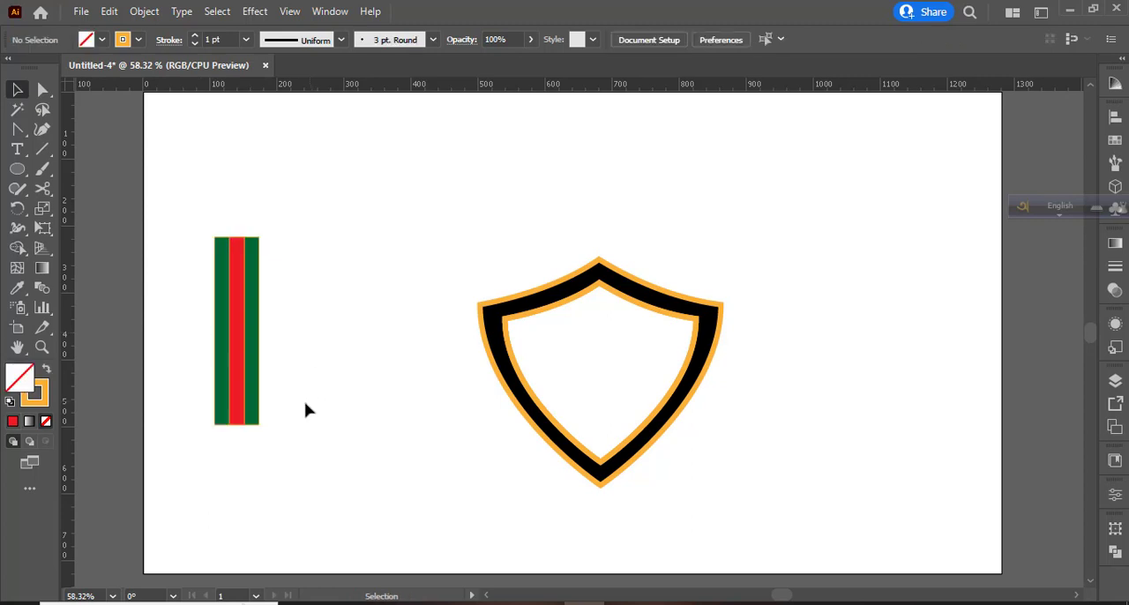
click(255, 339)
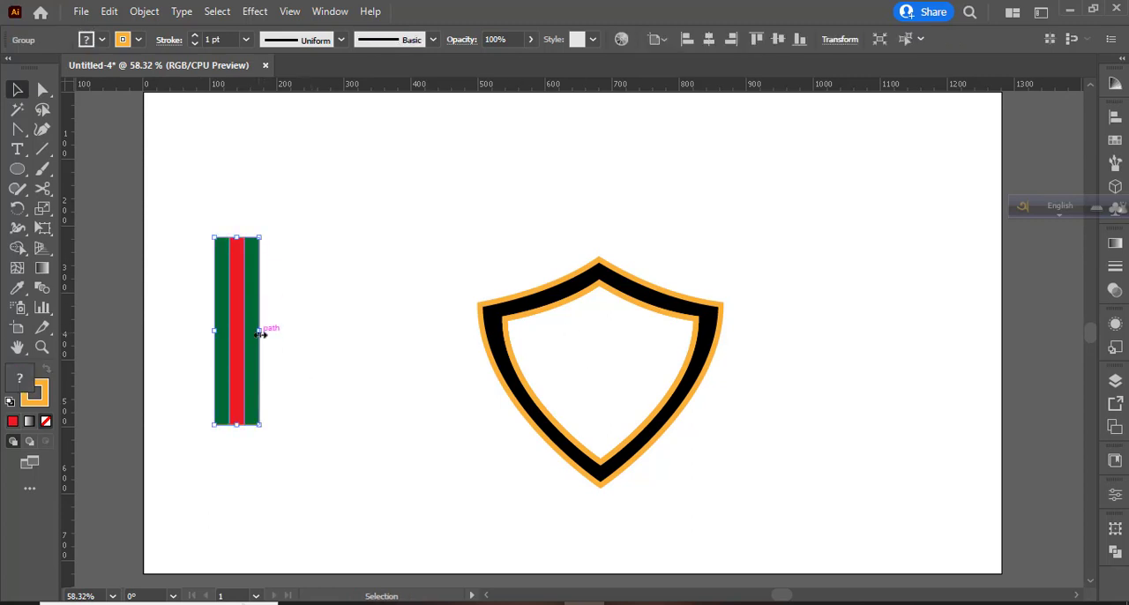
- Move the striped bar to the shield's centre and stretch it beyond the shield's upper and lower points
drag(261, 334, 598, 360)
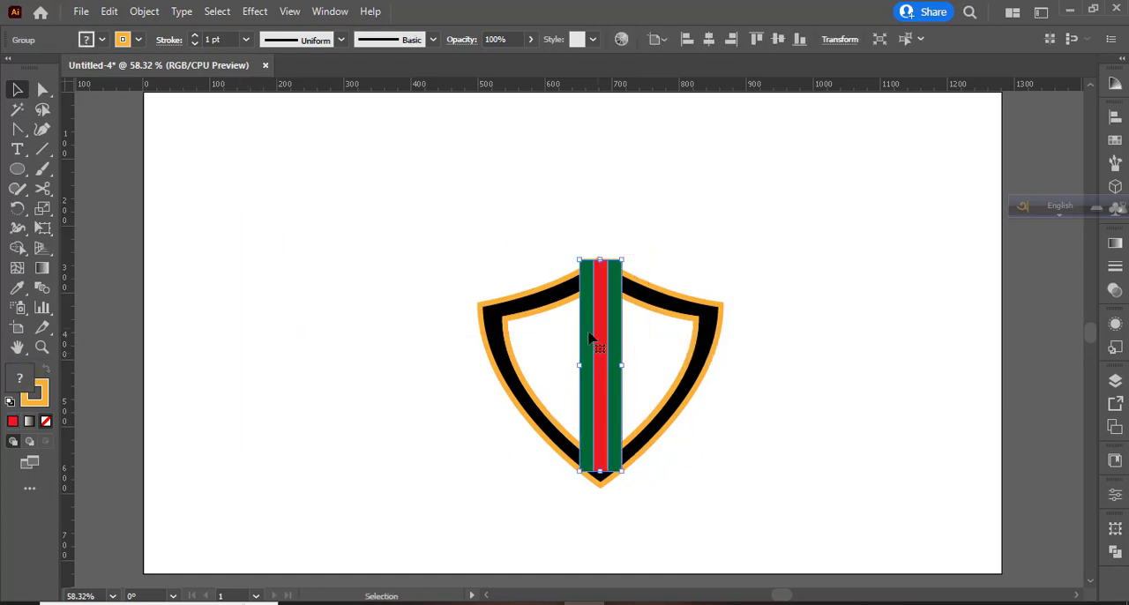
drag(602, 257, 602, 247)
drag(601, 472, 600, 499)
- Remove the bar's parts outside the shield and inside its inner outline with the Shape Builder, leaving stripes only on the black band
drag(439, 209, 815, 533)
key(shift+m)
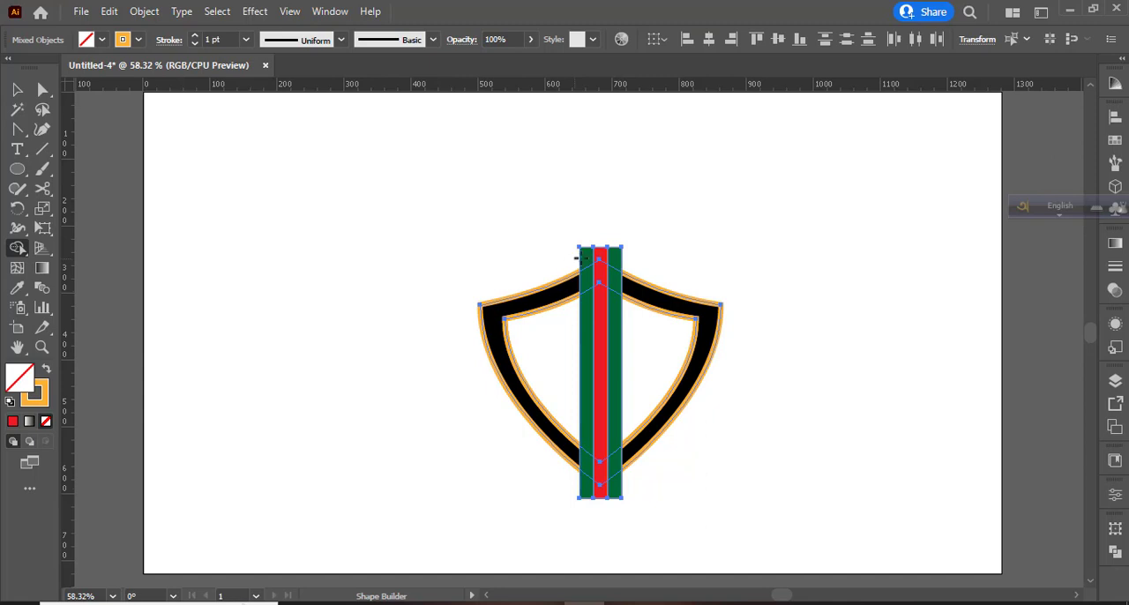
drag(576, 257, 576, 257)
drag(637, 493, 638, 493)
drag(564, 379, 651, 387)
click(18, 90)
click(158, 253)
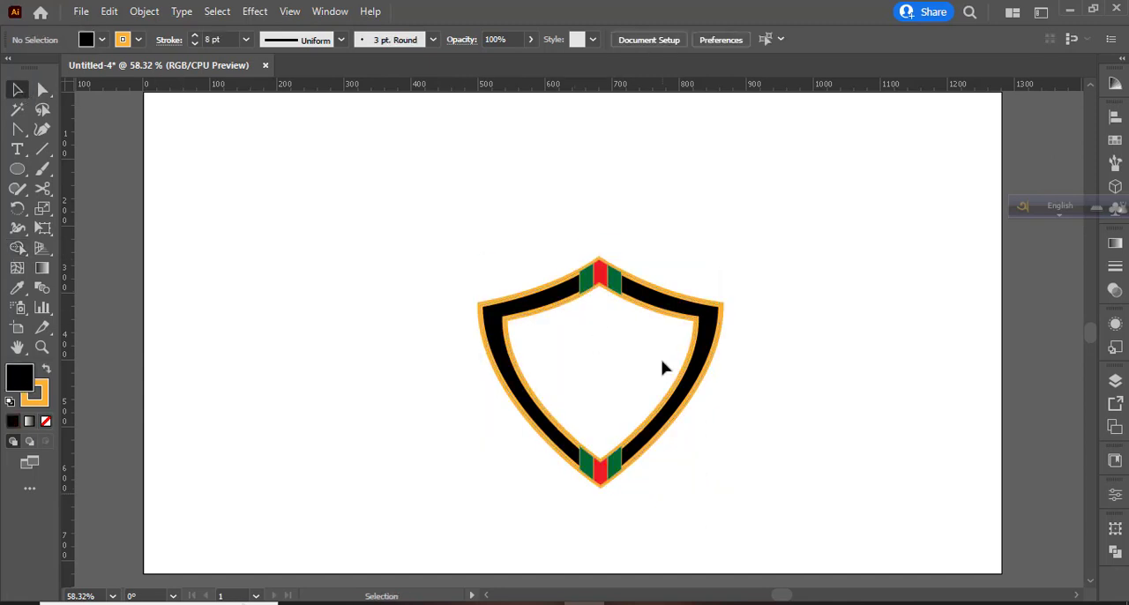
- Add the letter B as text beside the shield and enlarge it to about 158 pt
key(ctrl+1)
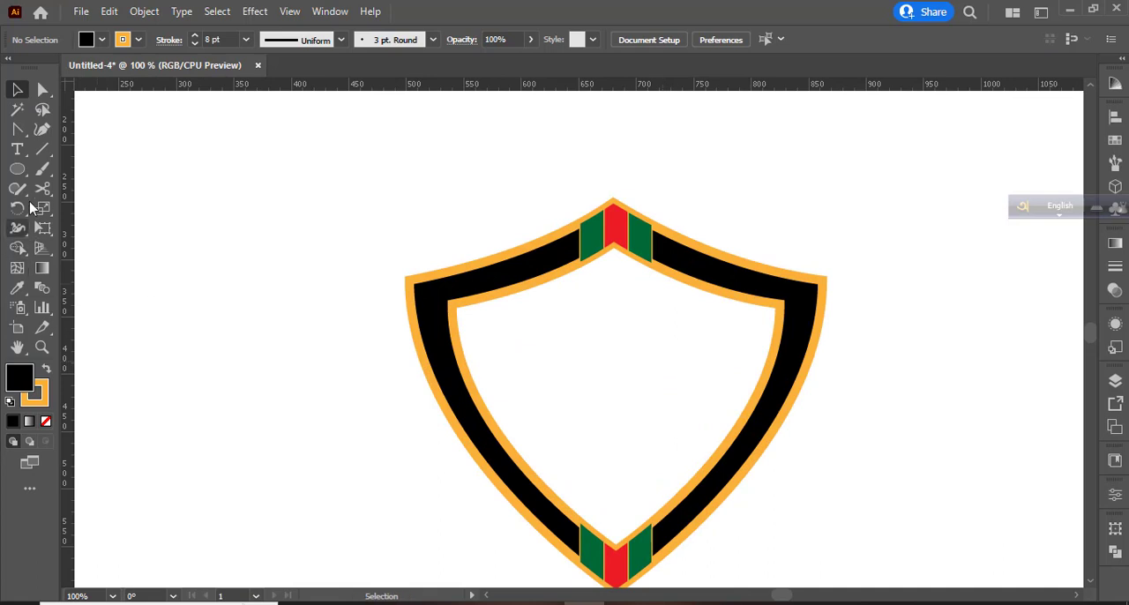
click(17, 149)
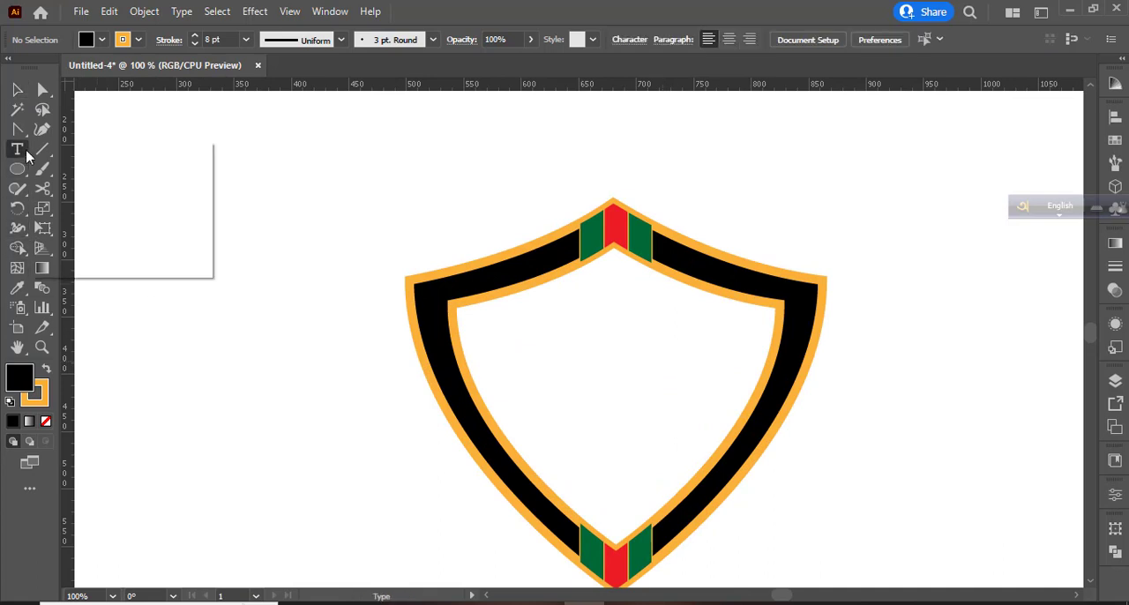
click(188, 245)
text(B)
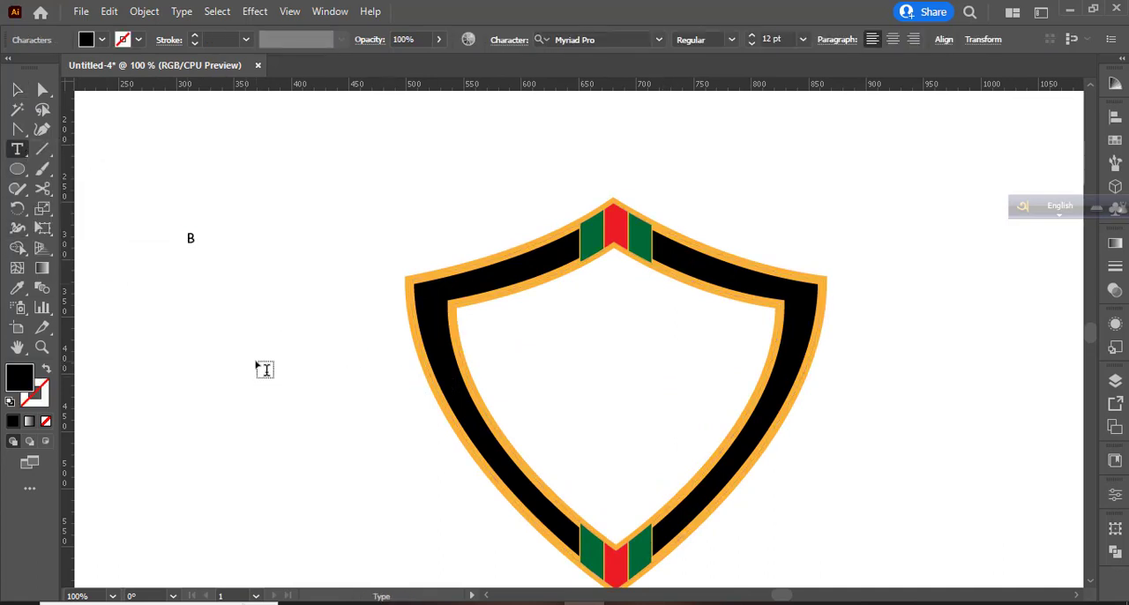
click(17, 90)
drag(197, 248, 277, 339)
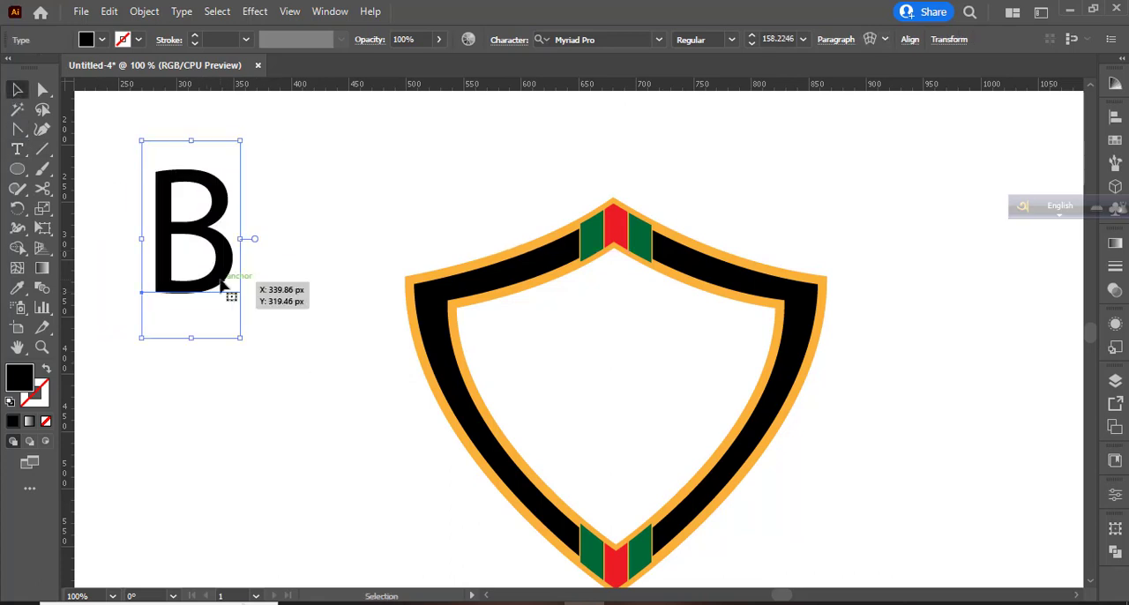
- Try the Source Serif Variable font on the letter B with its fill and stroke swapped
click(18, 150)
key(ctrl+a)
click(234, 266)
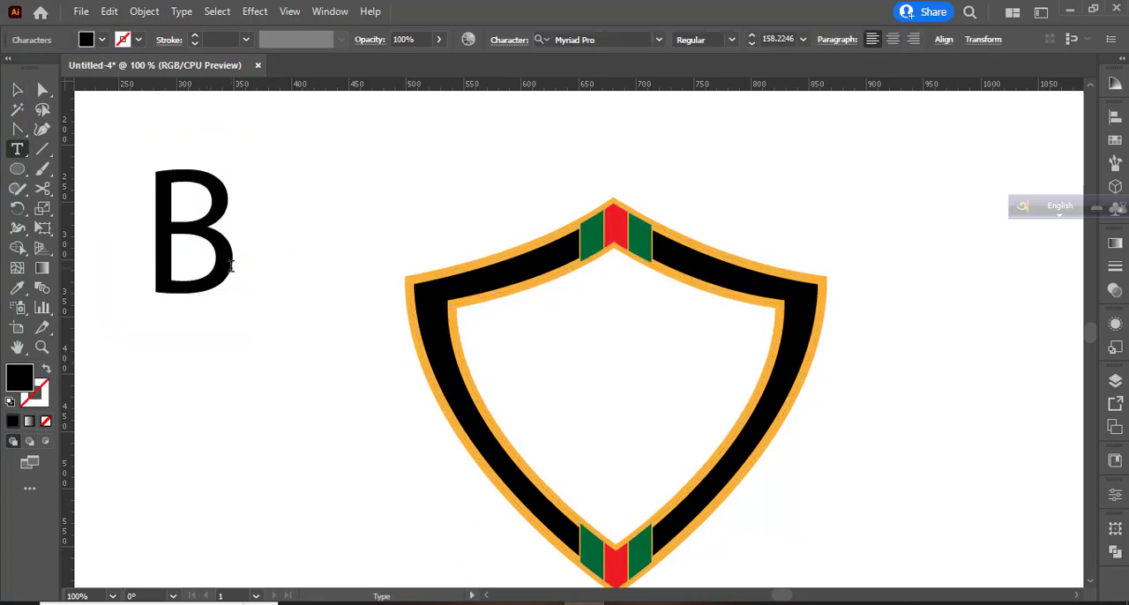
key(ctrl+a)
click(659, 40)
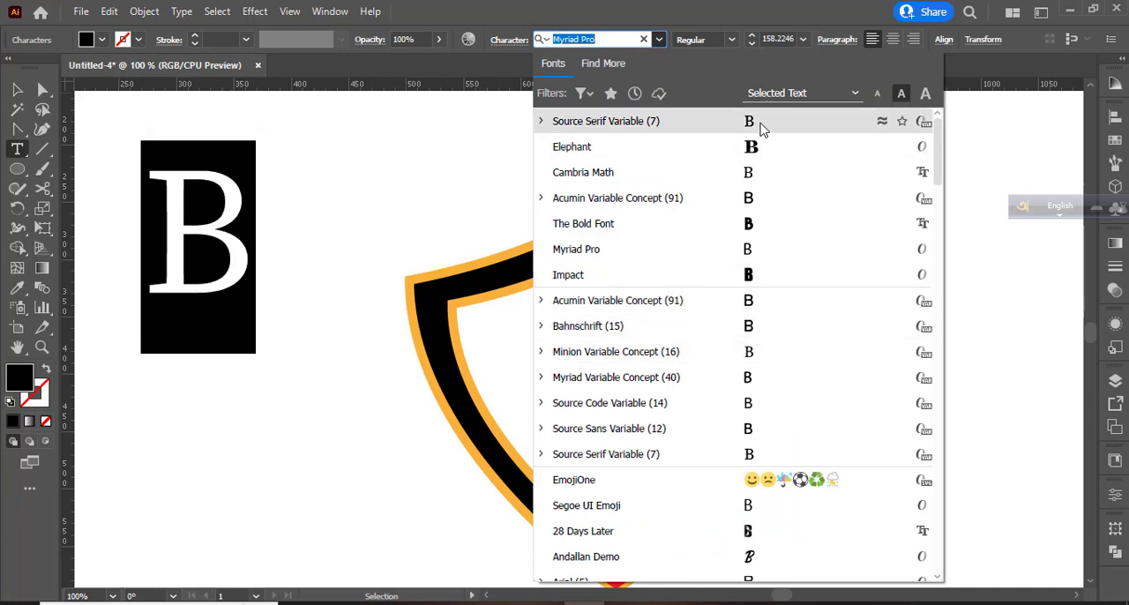
click(763, 128)
click(46, 368)
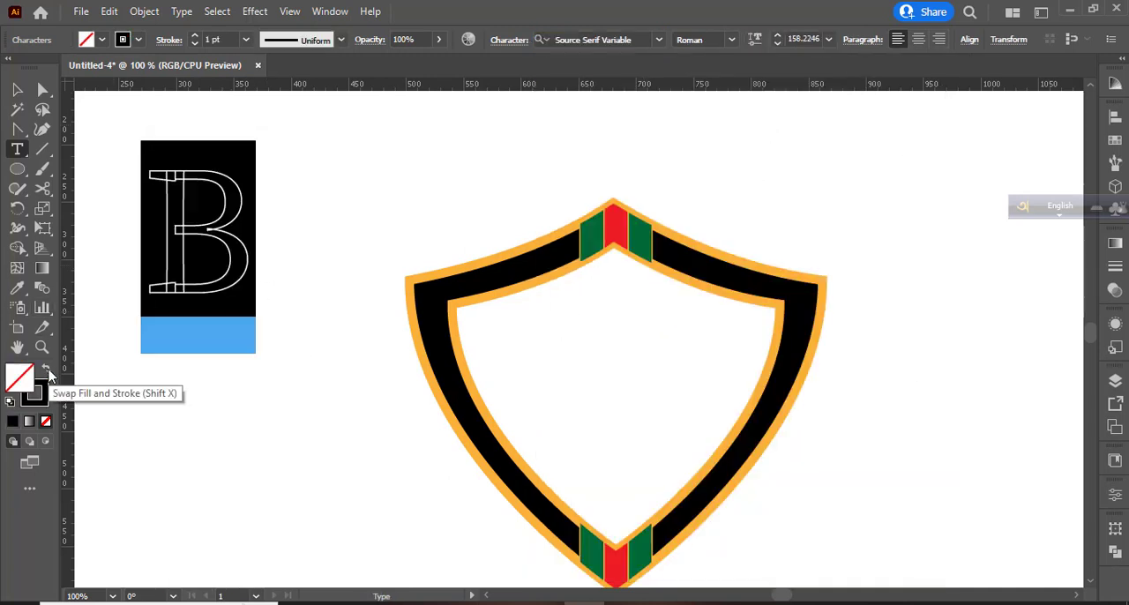
key(Escape)
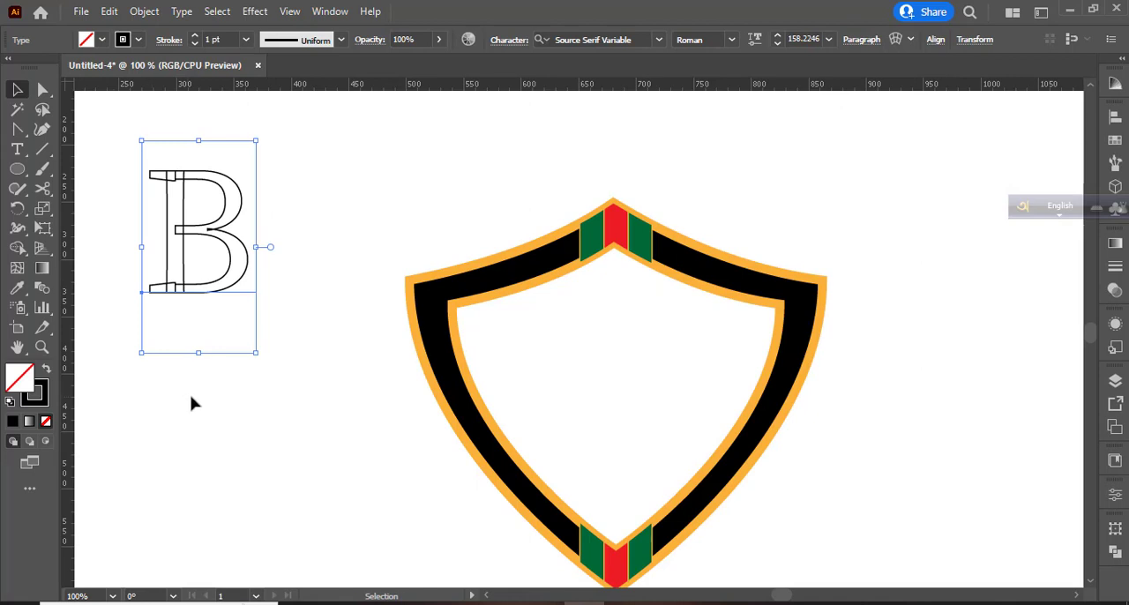
key(ctrl+z)
key(ctrl+z)
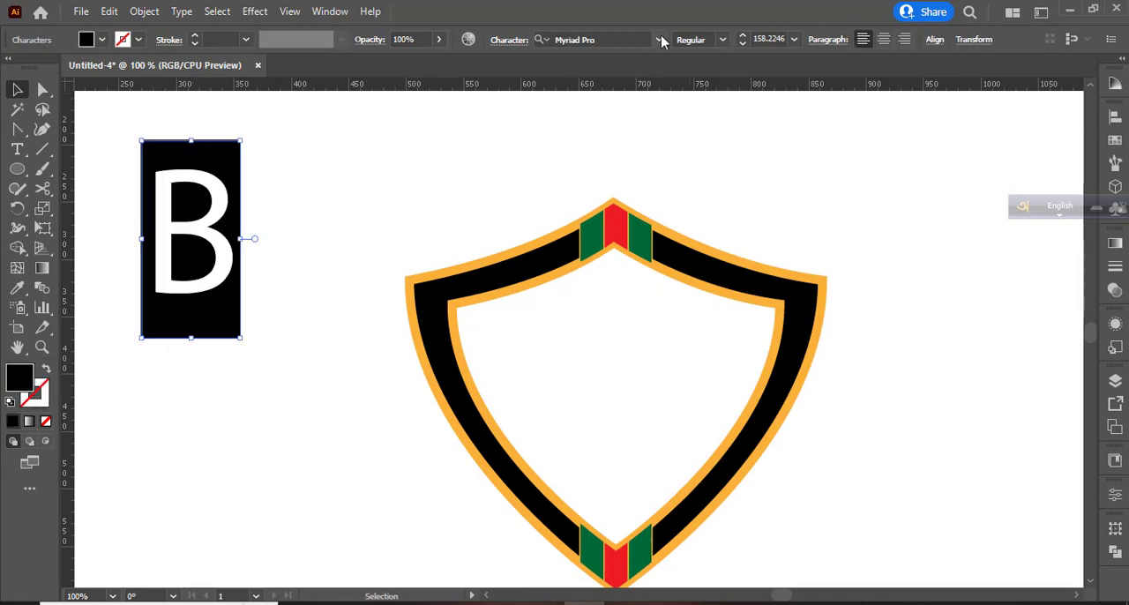
- Set the letter B in Cambria and swap its fill and stroke to leave only a black outline
click(660, 40)
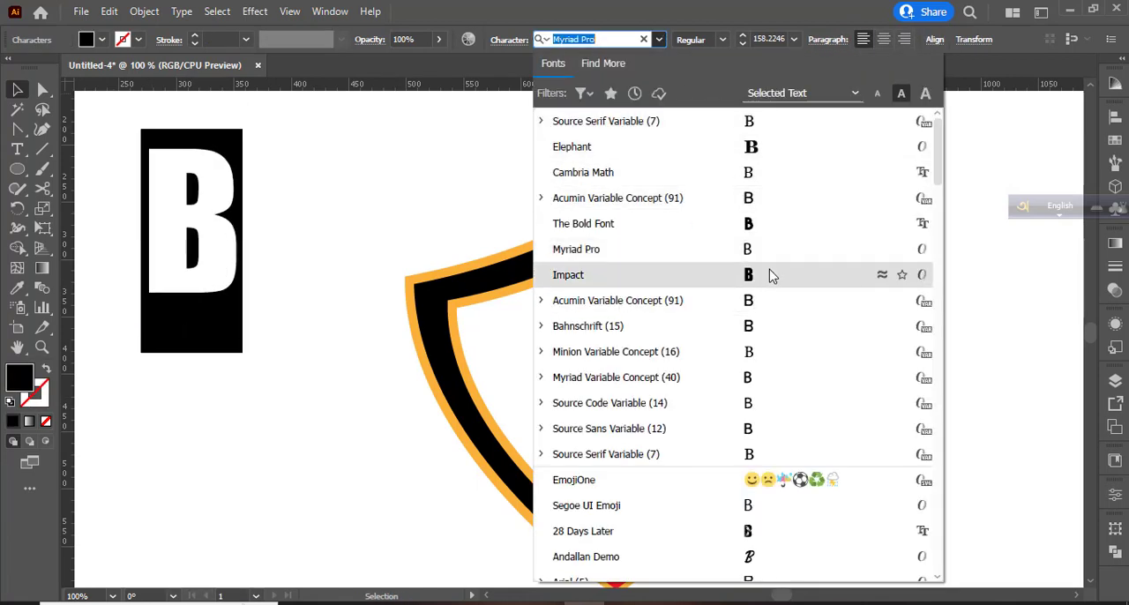
scroll(771, 367, down, 4)
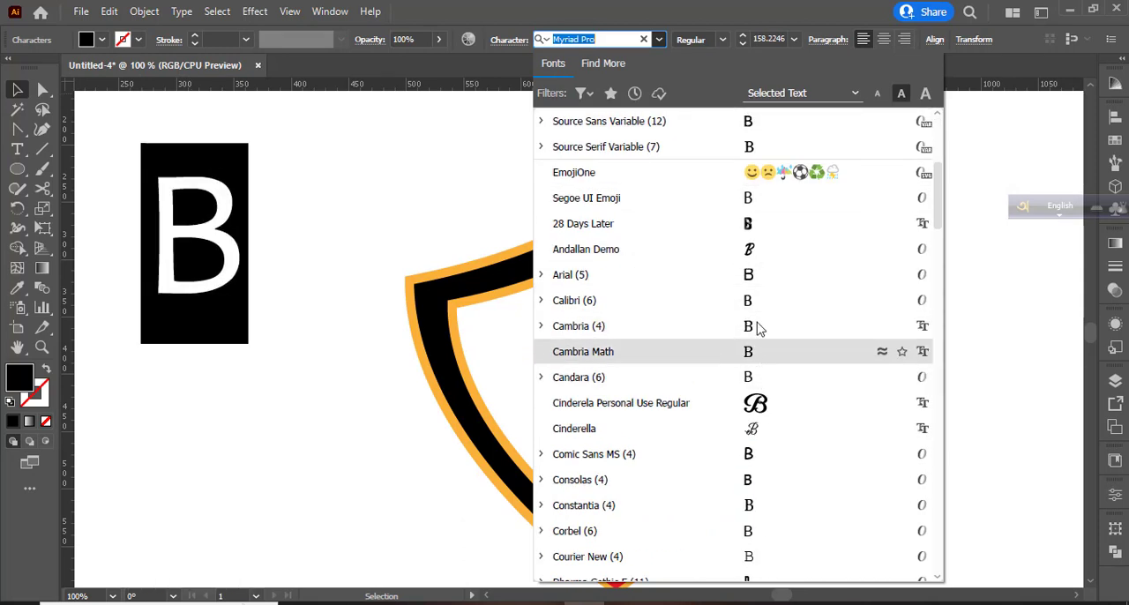
click(757, 326)
click(46, 368)
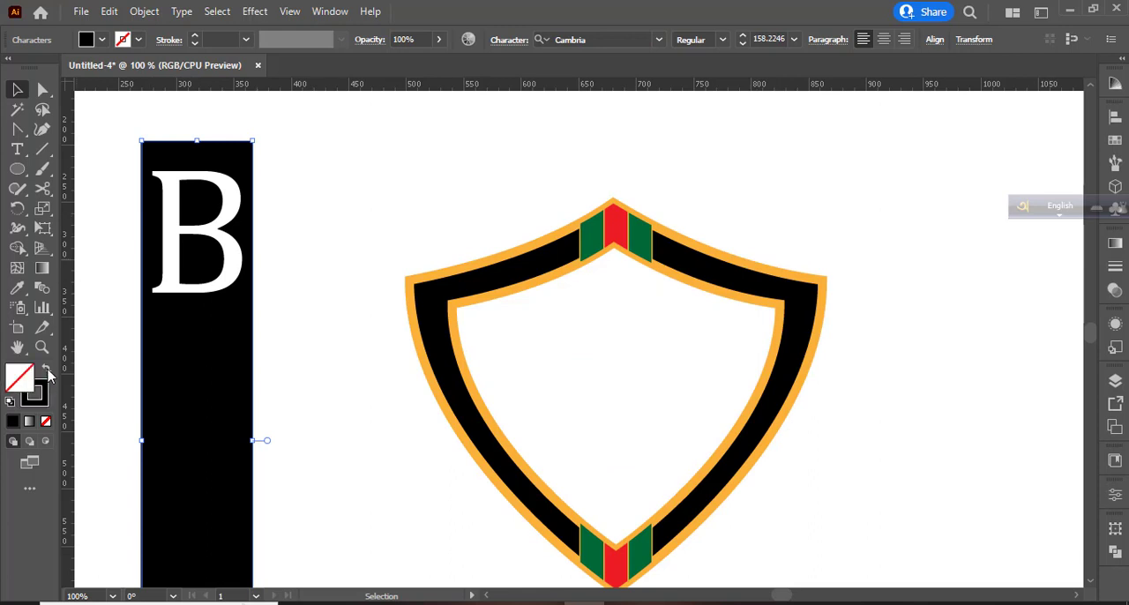
click(19, 93)
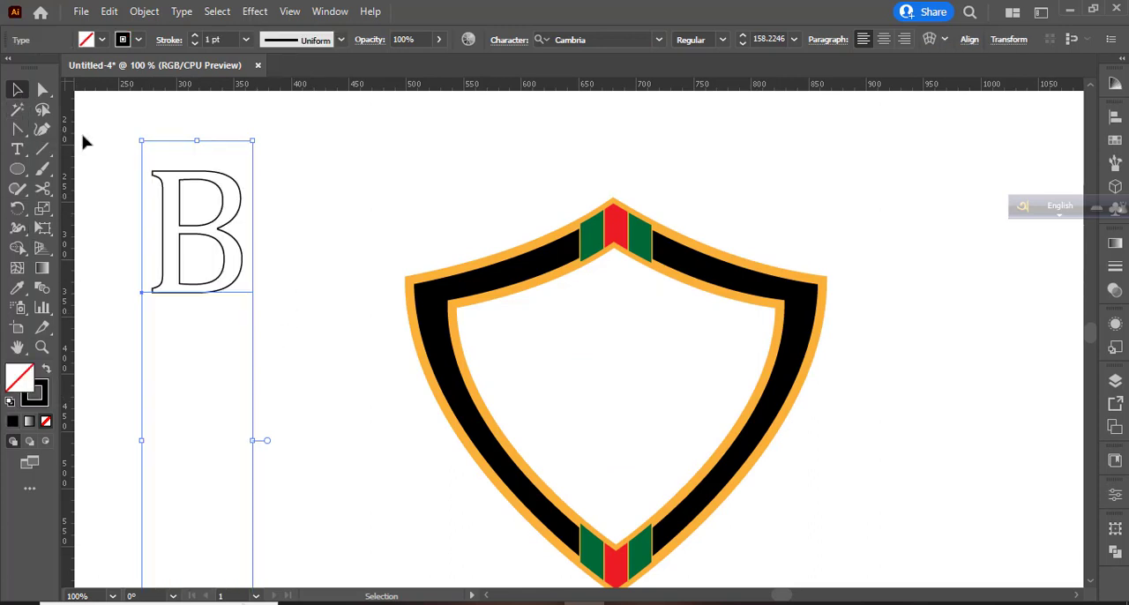
- Move the letter B inside the shield and give it a 4 pt orange outline matching the shield's
drag(222, 220, 640, 371)
click(11, 78)
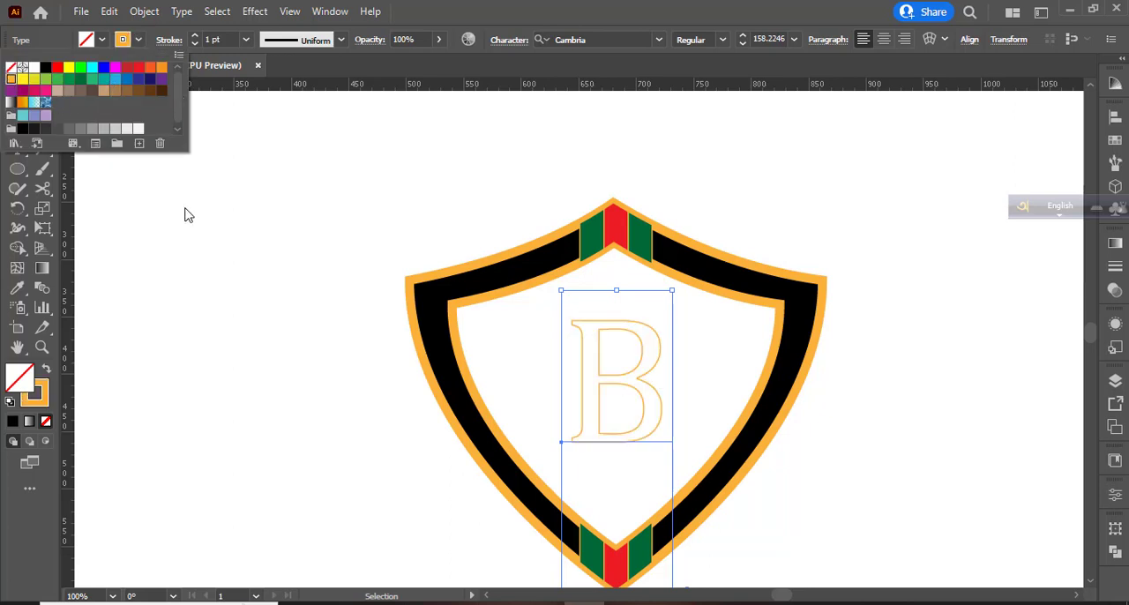
click(194, 37)
click(194, 37)
click(194, 36)
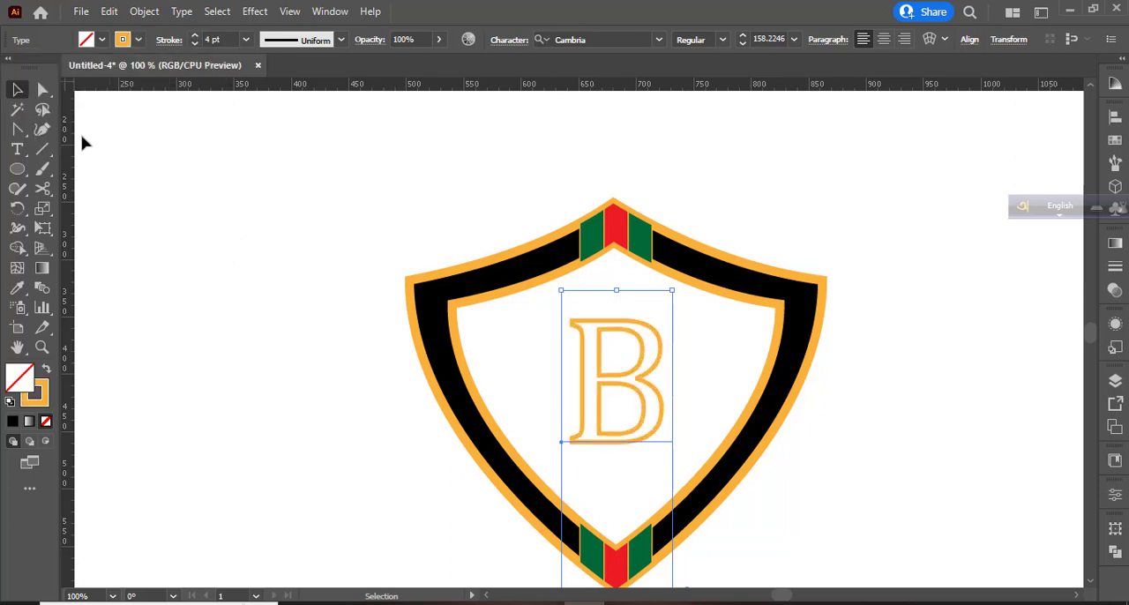
click(192, 254)
- Enlarge the letter B to about 245 pt and centre it within the shield's inner outline
scroll(852, 455, down, 5)
click(639, 323)
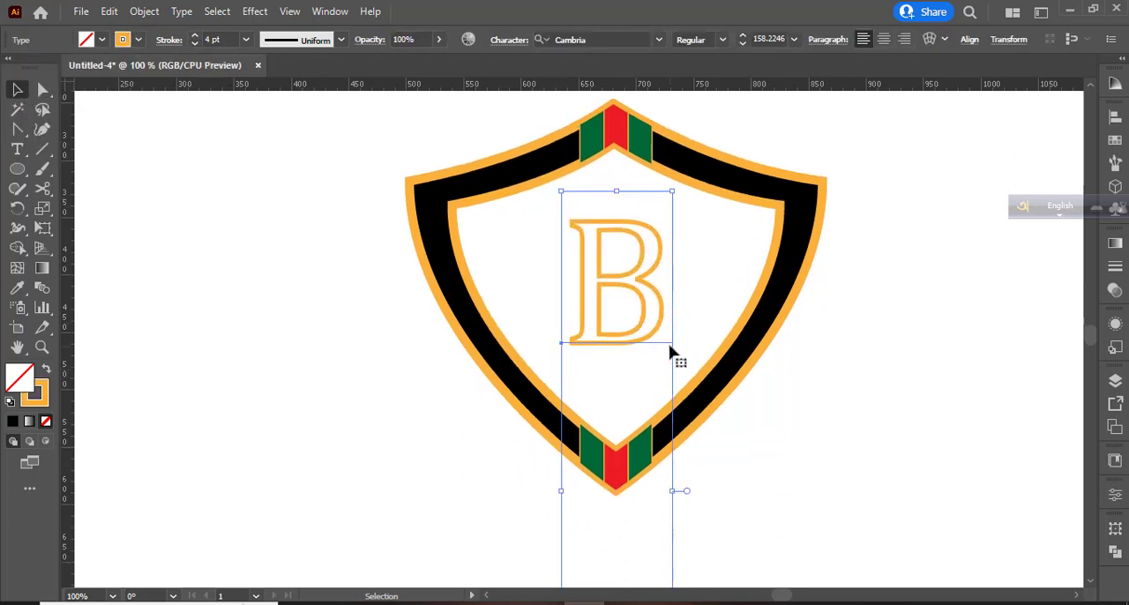
drag(676, 496, 732, 515)
drag(666, 221, 672, 351)
drag(717, 139, 711, 148)
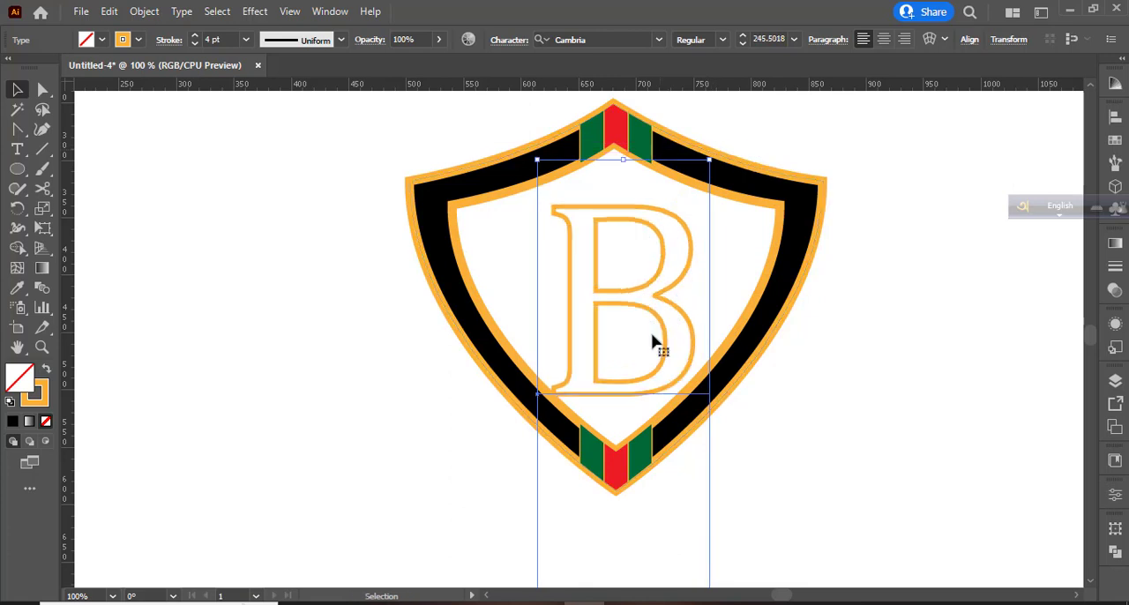
drag(645, 309, 649, 298)
click(808, 433)
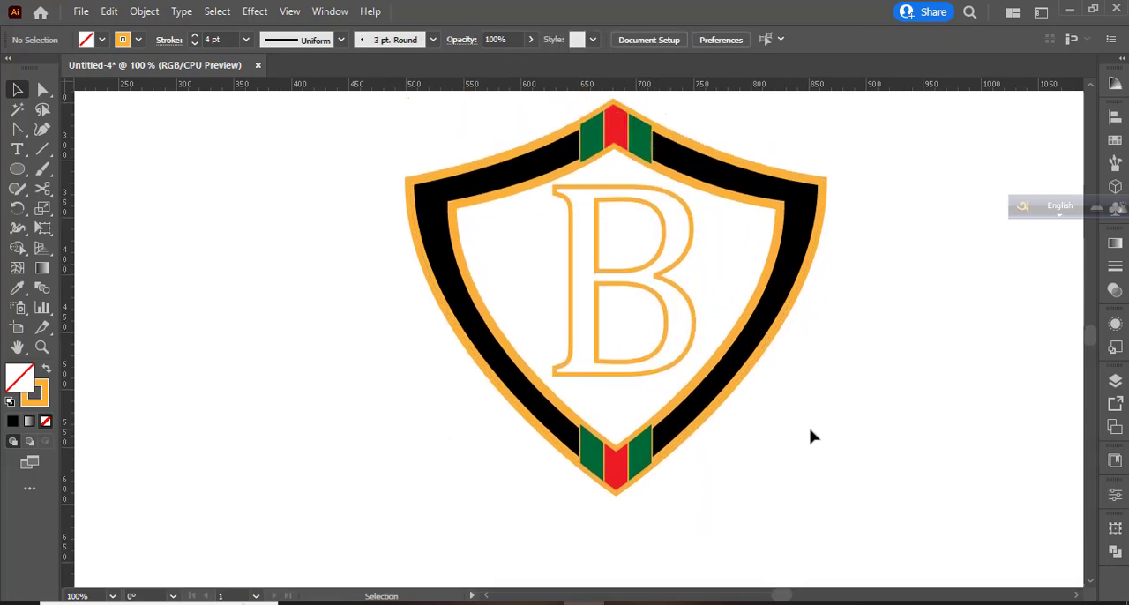
- Select the shield, stripes and letter B together and expand them into shapes
scroll(808, 433, up, 2)
drag(358, 153, 869, 511)
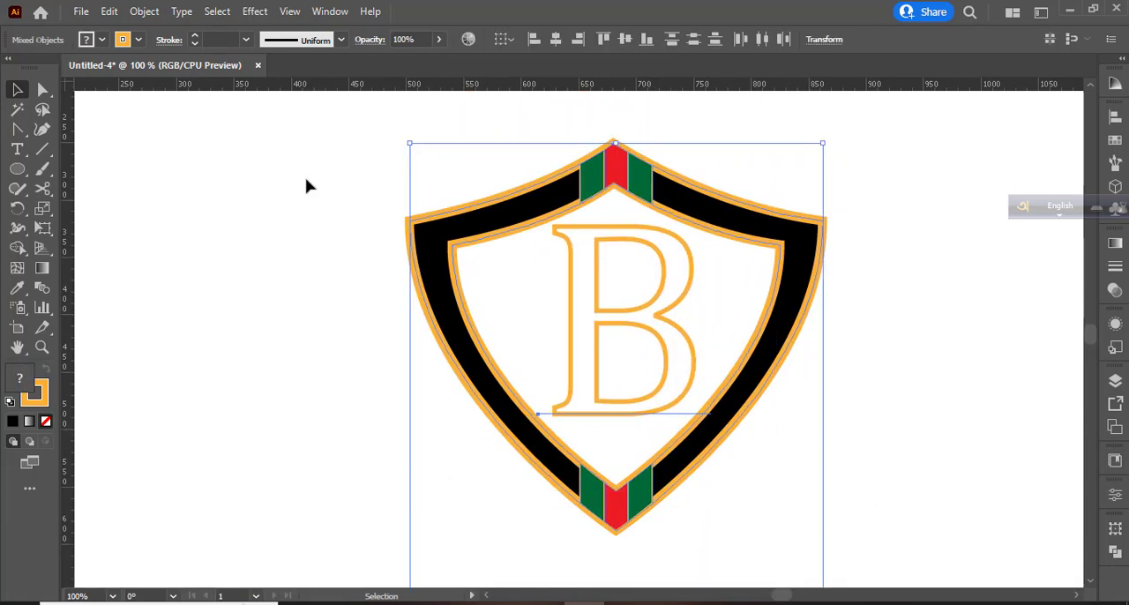
click(146, 11)
click(220, 196)
click(524, 401)
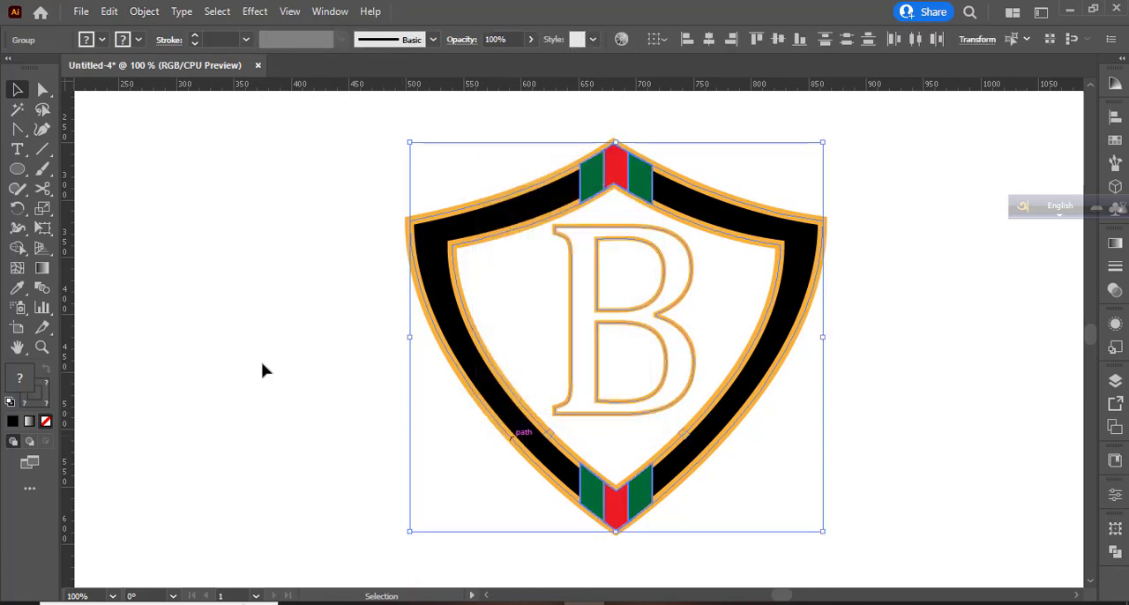
click(262, 370)
- Scale the whole emblem down proportionally about its centre
click(453, 254)
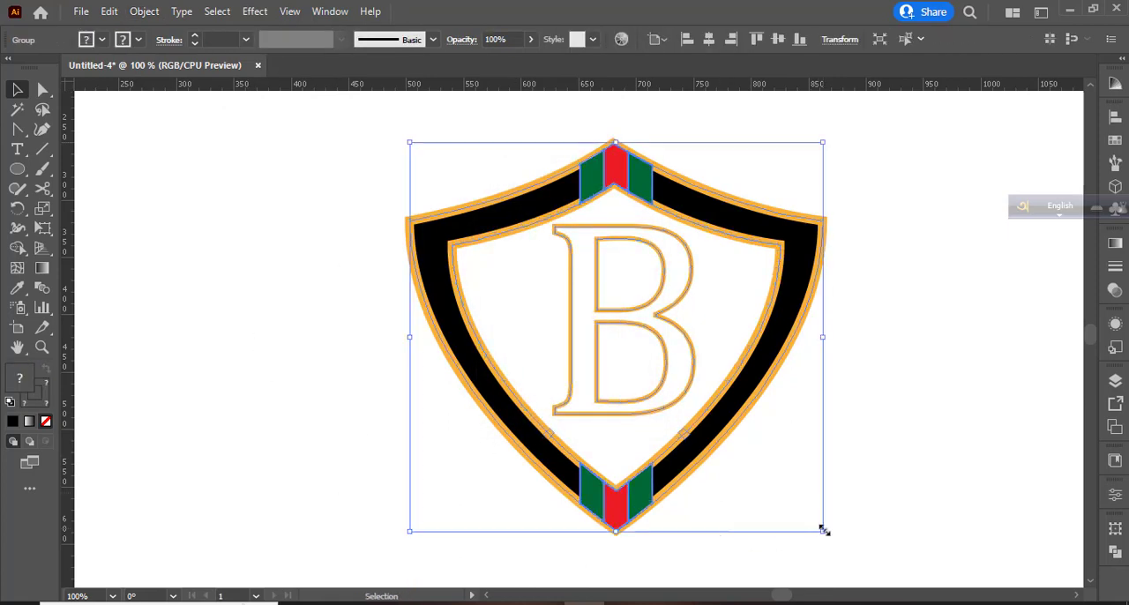
drag(824, 530, 756, 469)
click(836, 544)
- Add the text LOGO DESIGN below the emblem and set its size to 48 pt
scroll(789, 461, down, 3)
click(17, 149)
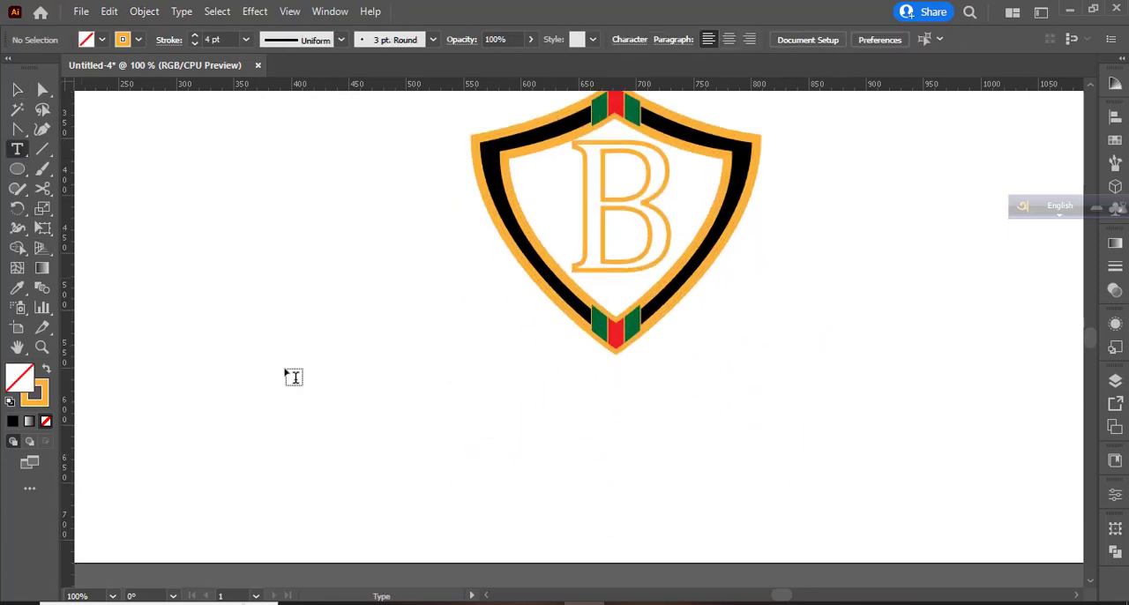
click(392, 420)
text(LOGO DE)
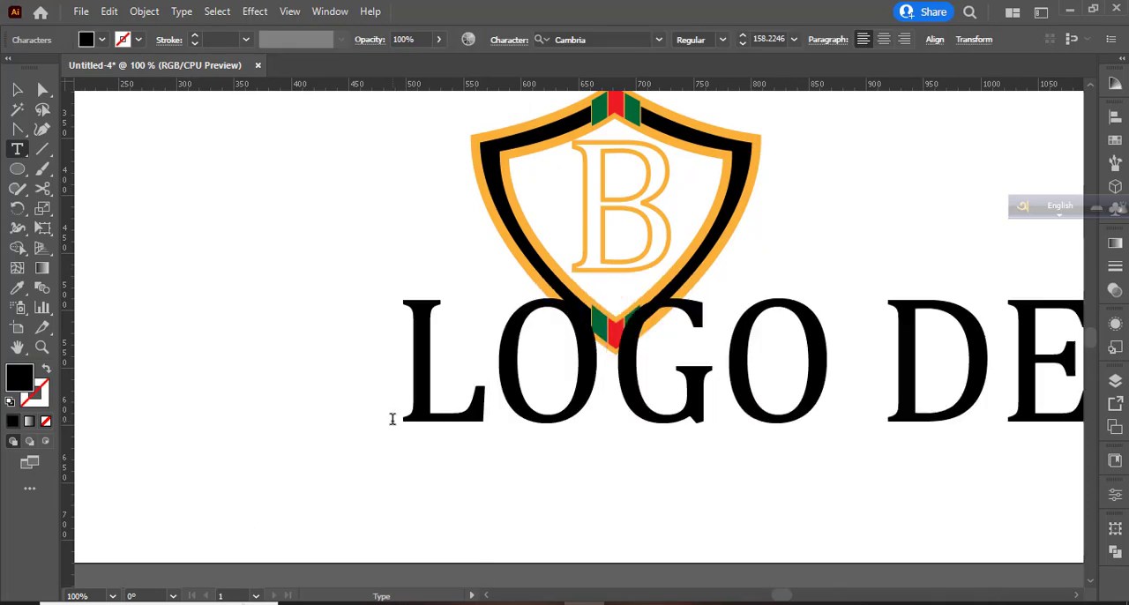
key(ctrl+a)
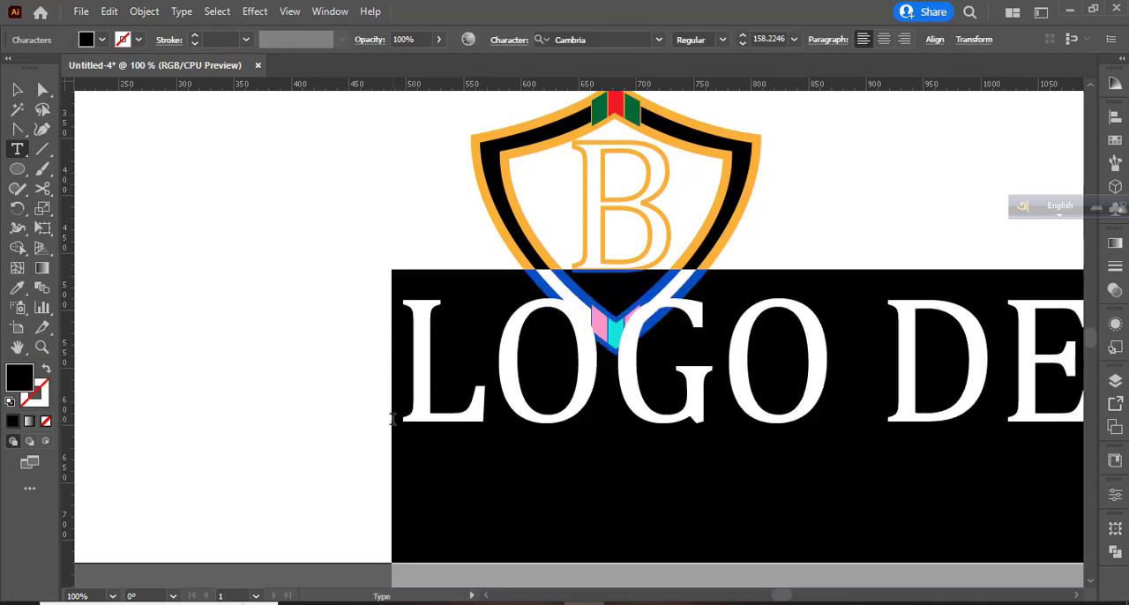
click(793, 39)
click(820, 297)
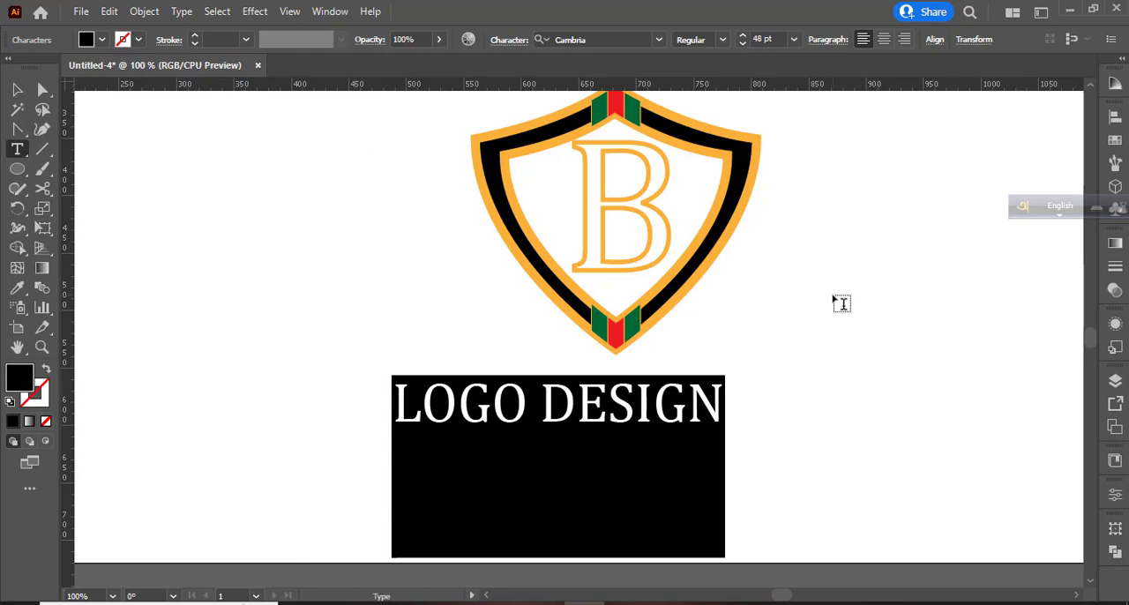
- Change the font of the LOGO DESIGN text to Dharma Gothic E
click(658, 39)
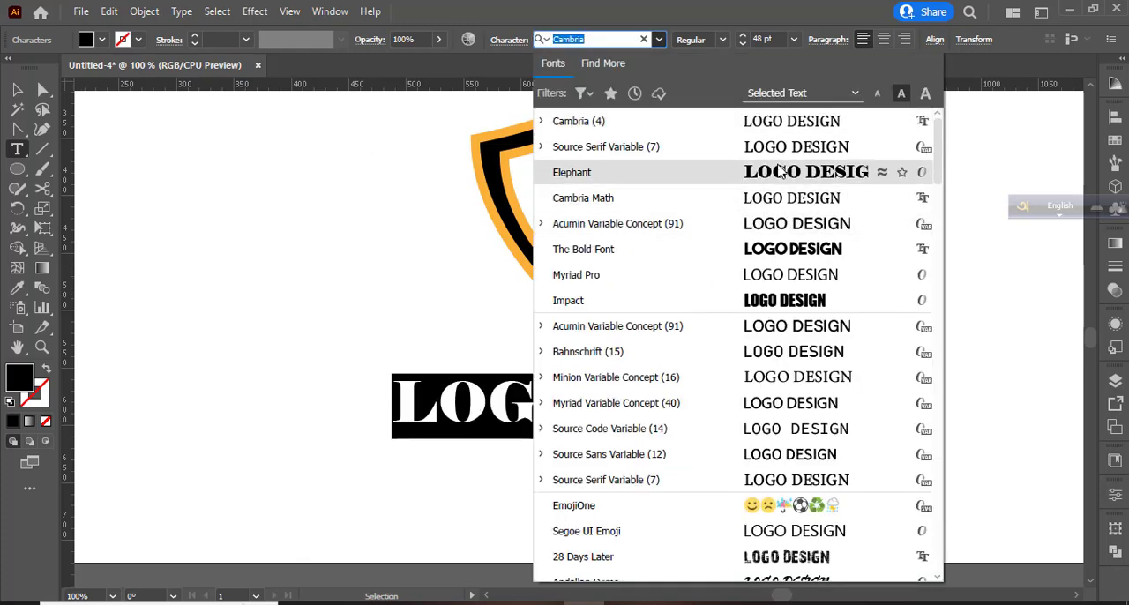
scroll(801, 403, down, 8)
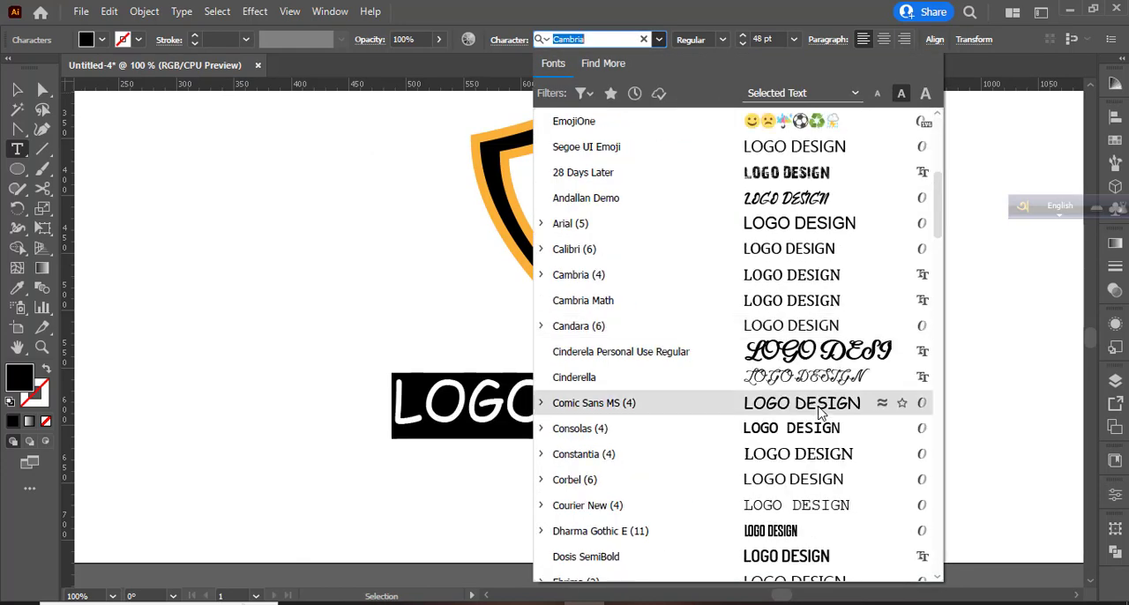
scroll(820, 411, down, 1)
click(784, 300)
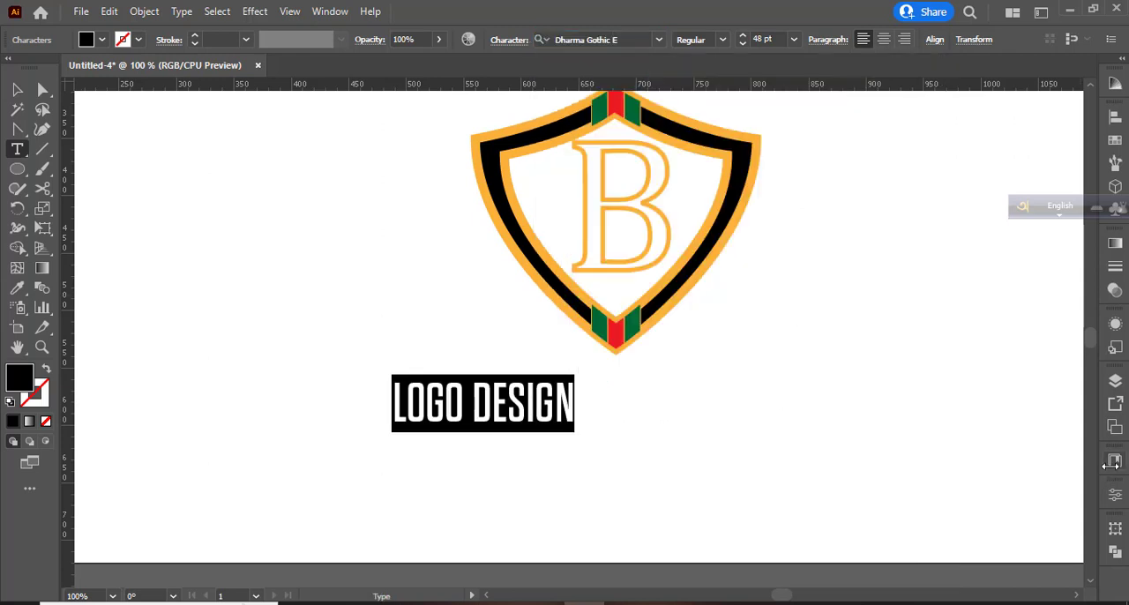
- Set the LOGO DESIGN text's tracking to 200 and its font size to 11 pt
click(1115, 495)
click(1025, 457)
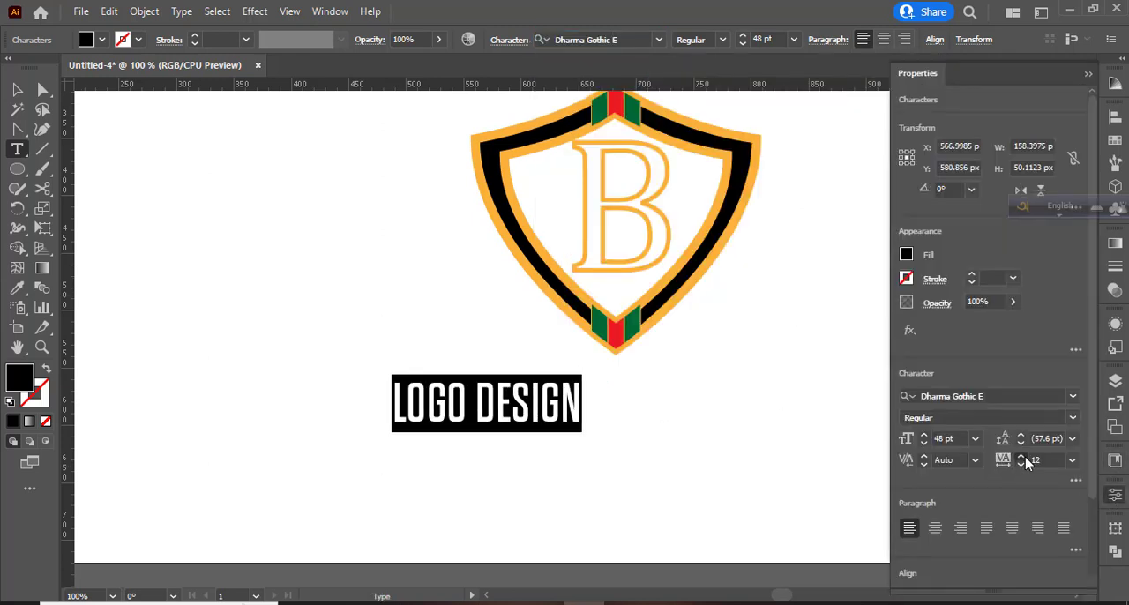
click(1072, 462)
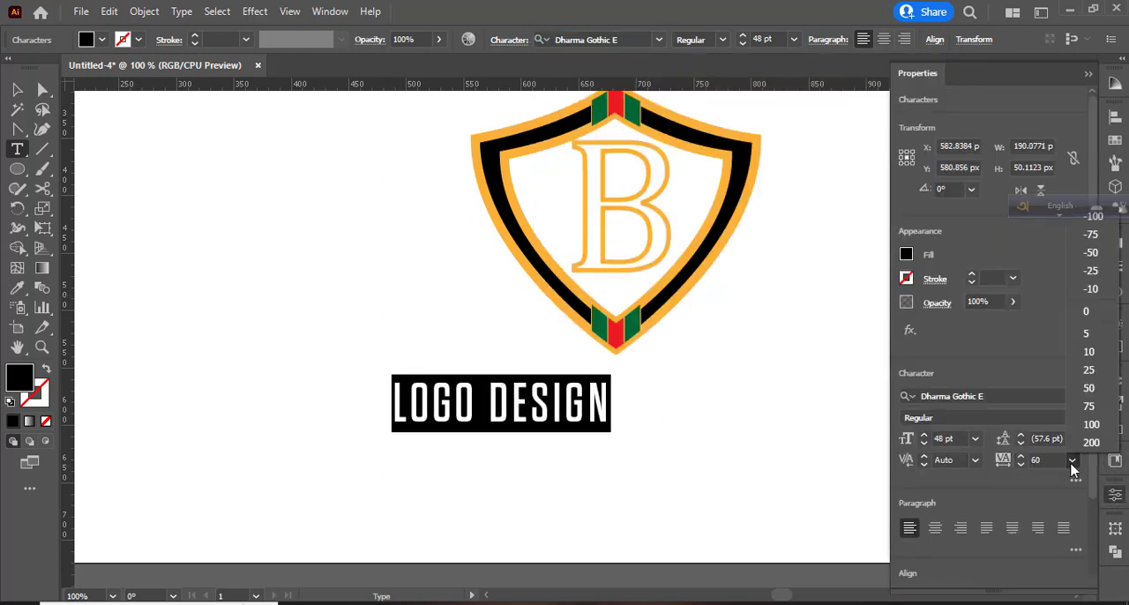
click(1085, 429)
click(1071, 462)
click(1085, 443)
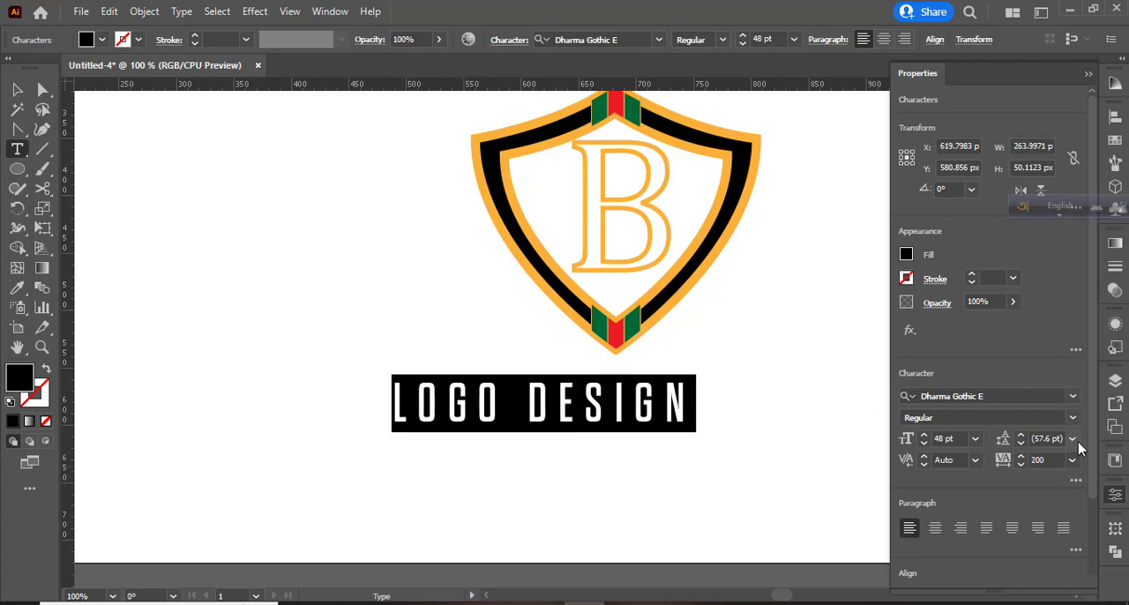
click(793, 39)
click(816, 169)
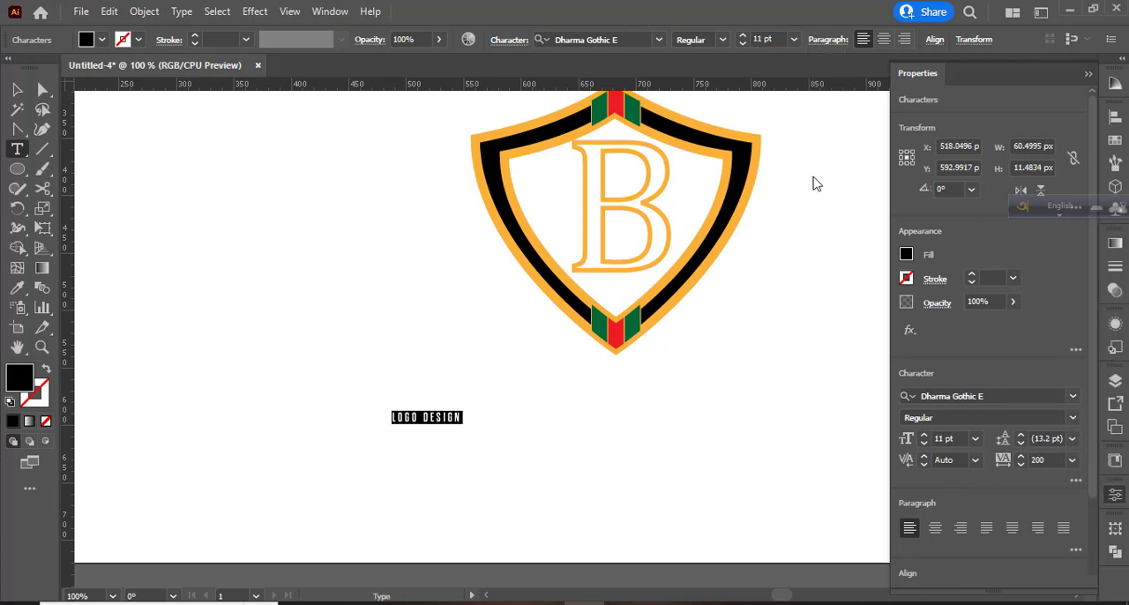
- Set the LOGO DESIGN text's font size to 18 pt and move it directly beneath the shield's bottom tip, centred
click(793, 39)
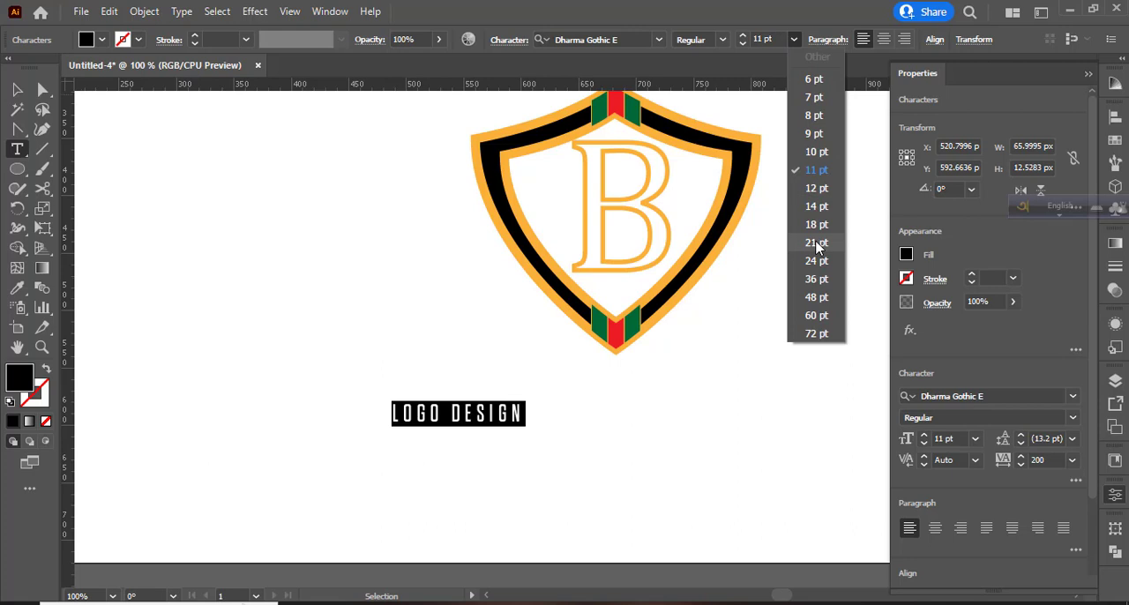
click(815, 224)
click(20, 91)
drag(481, 422, 628, 377)
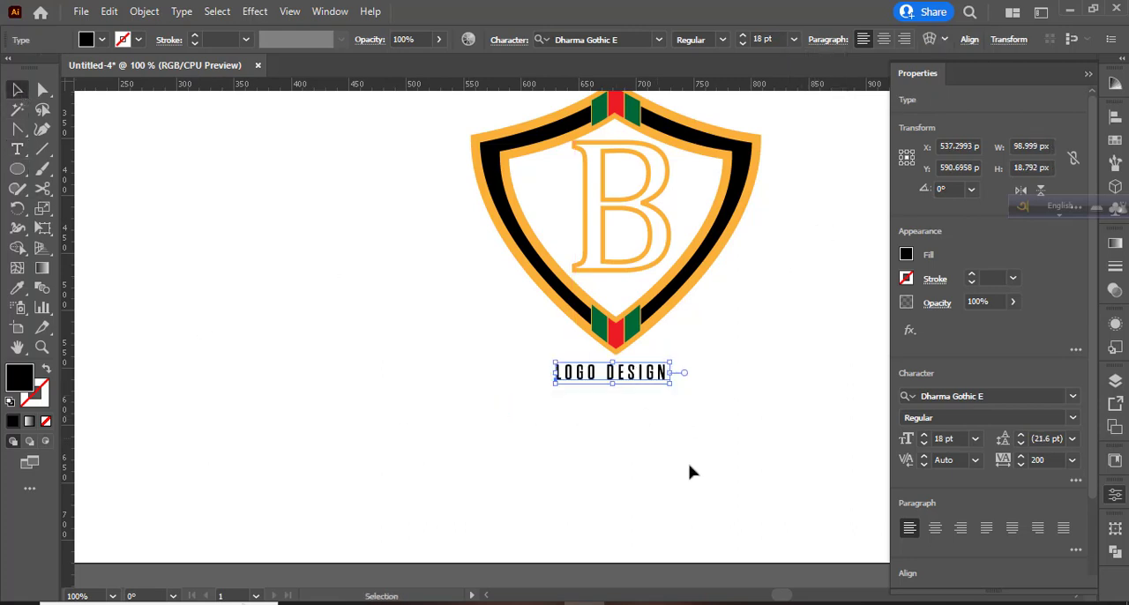
click(713, 461)
- Group the whole shield emblem together with the LOGO DESIGN text
scroll(636, 494, up, 2)
scroll(633, 486, up, 1)
drag(420, 201, 842, 553)
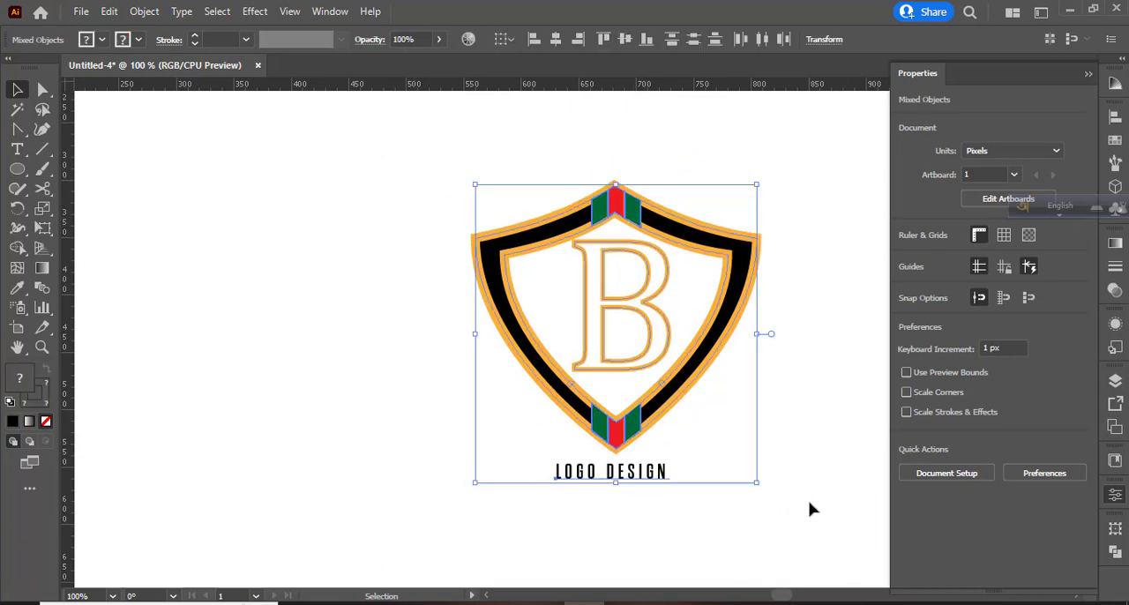
key(ctrl+g)
click(808, 502)
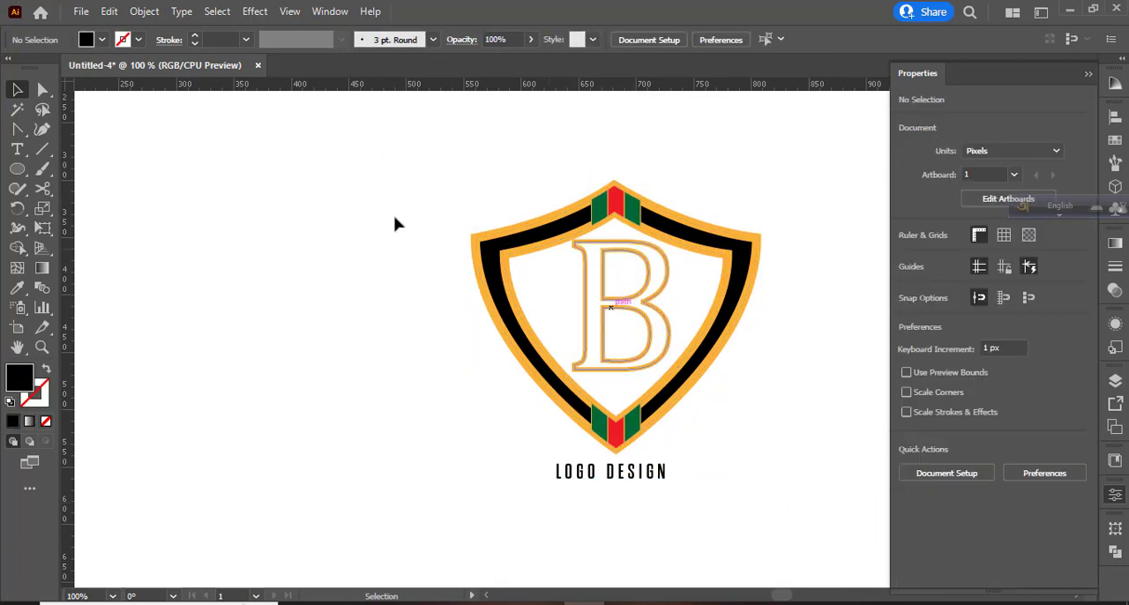
scroll(423, 381, down, 2)
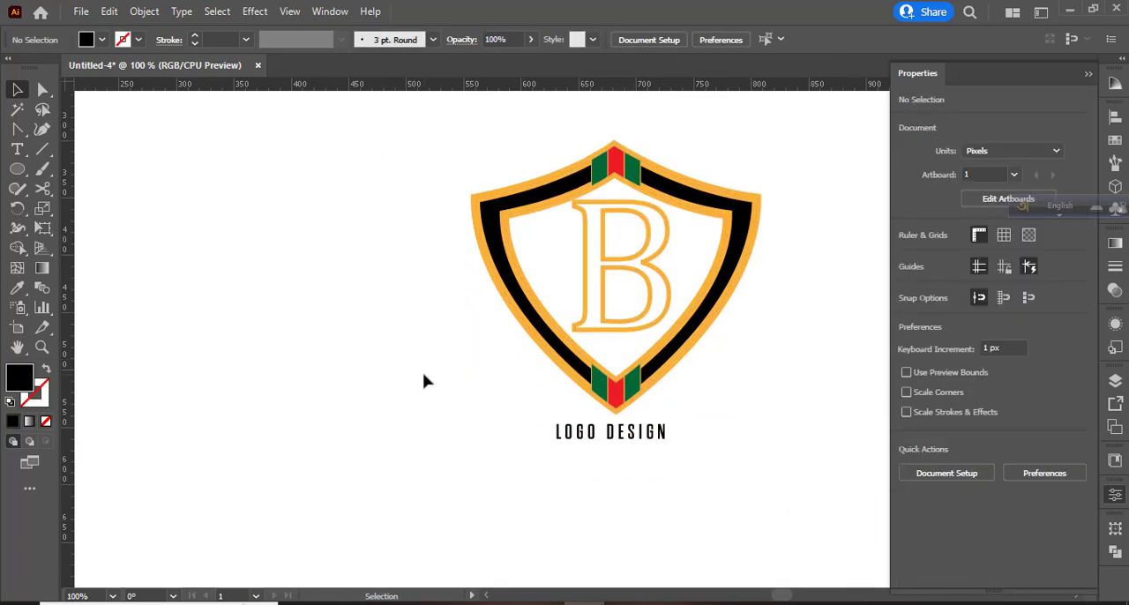
drag(411, 183, 766, 490)
right_click(666, 300)
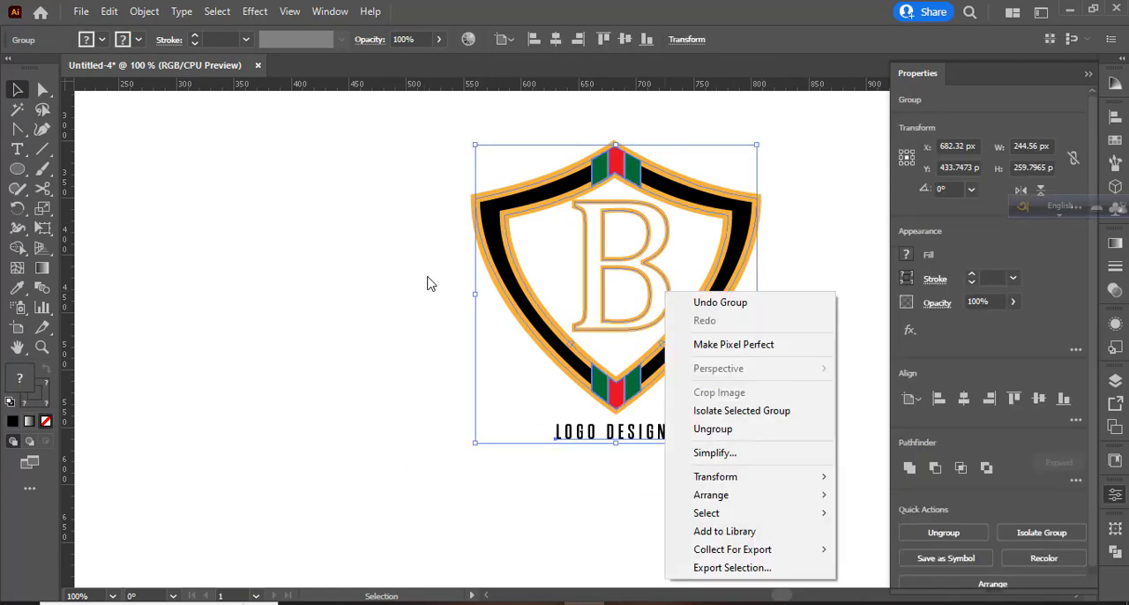
click(429, 282)
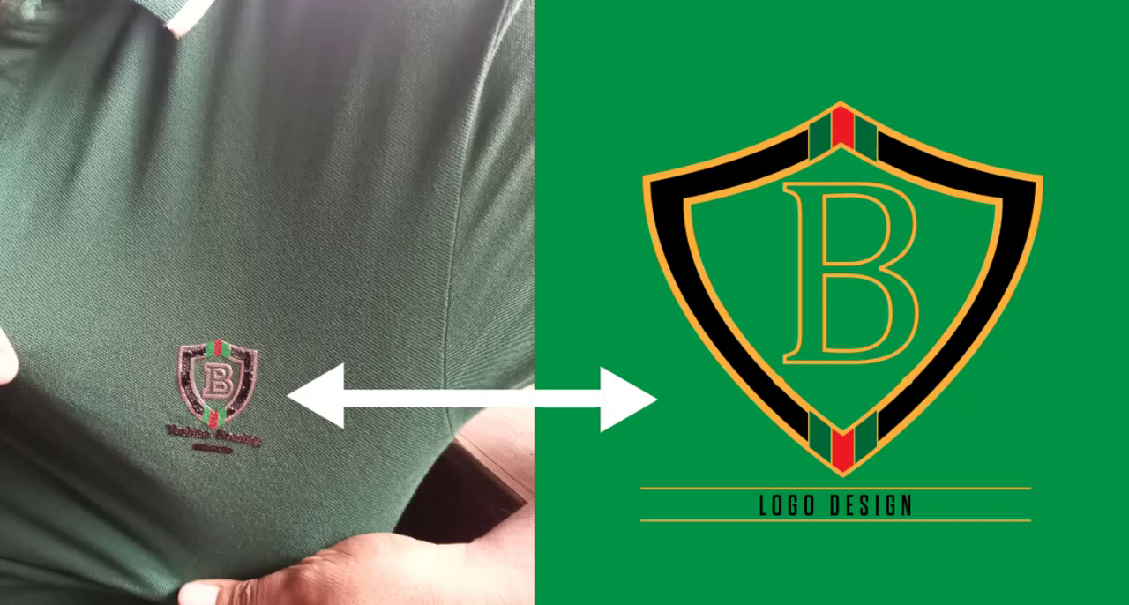